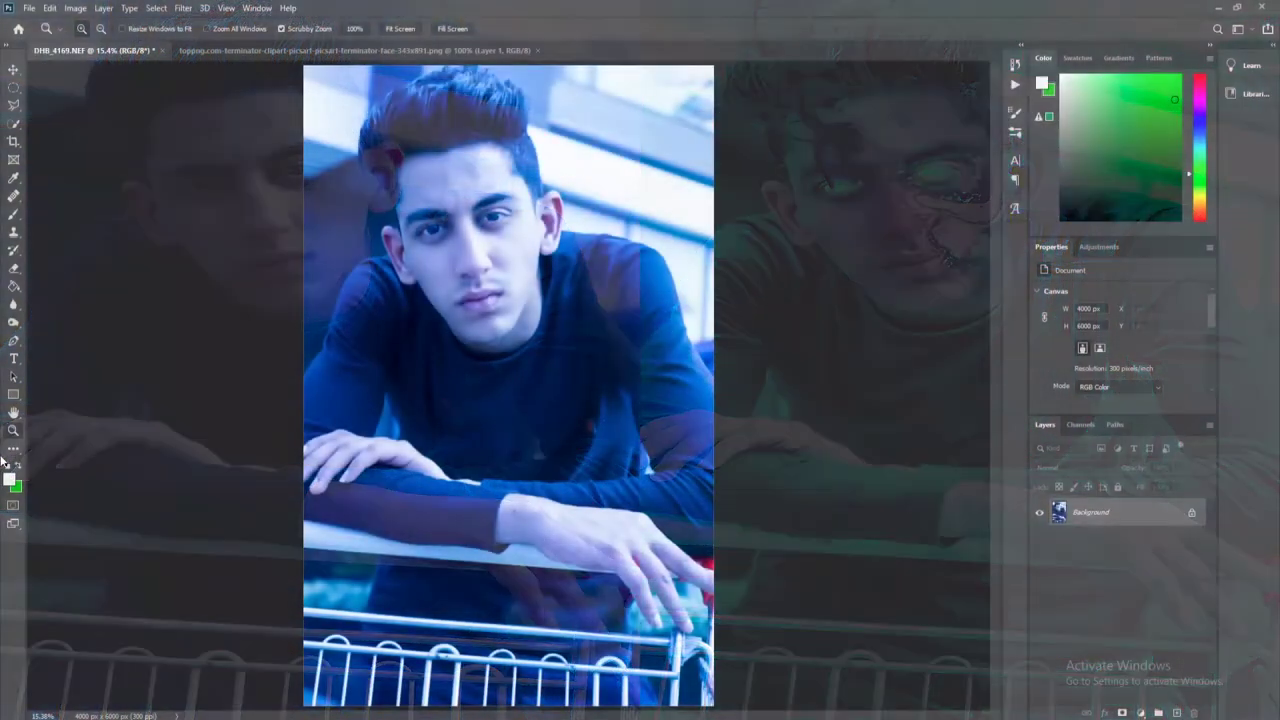
Add an empty Layer 1 above the Background photo and zoom in on the eyes.
{"action": "left_click", "coordinate": [1178, 712]}
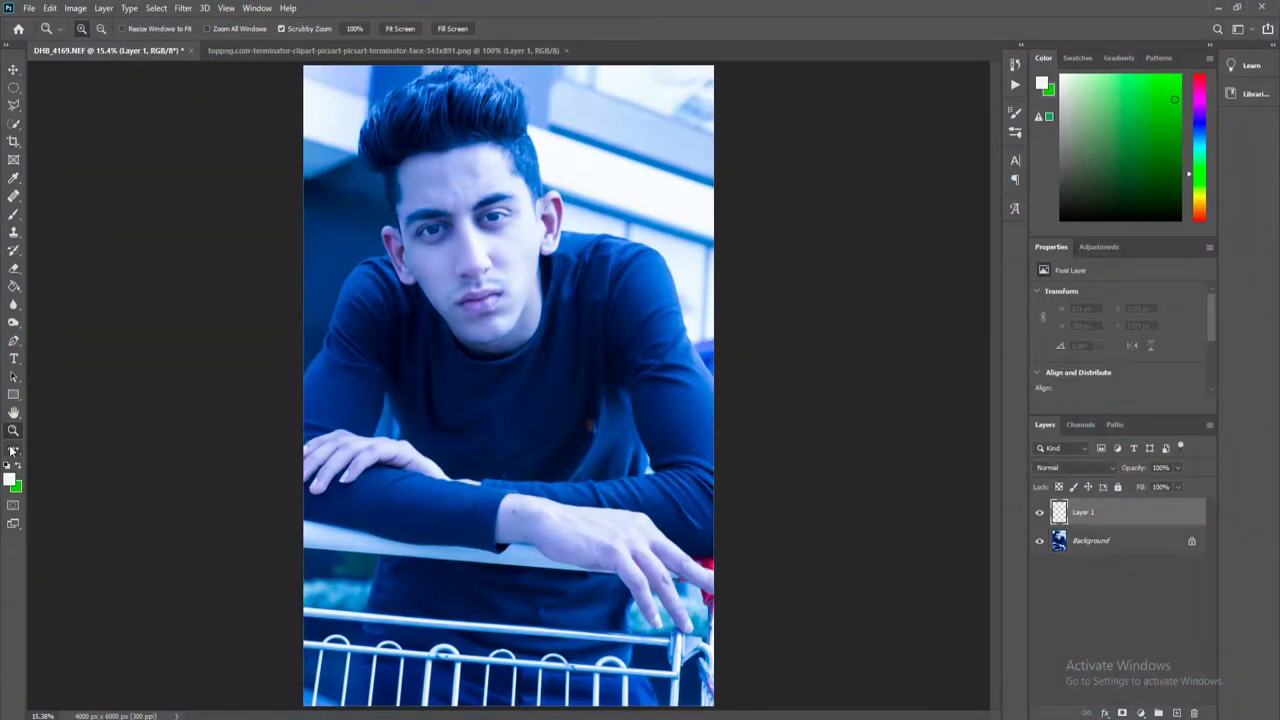
{"action": "left_click_drag", "start_coordinate": [460, 168], "coordinate": [497, 171]}
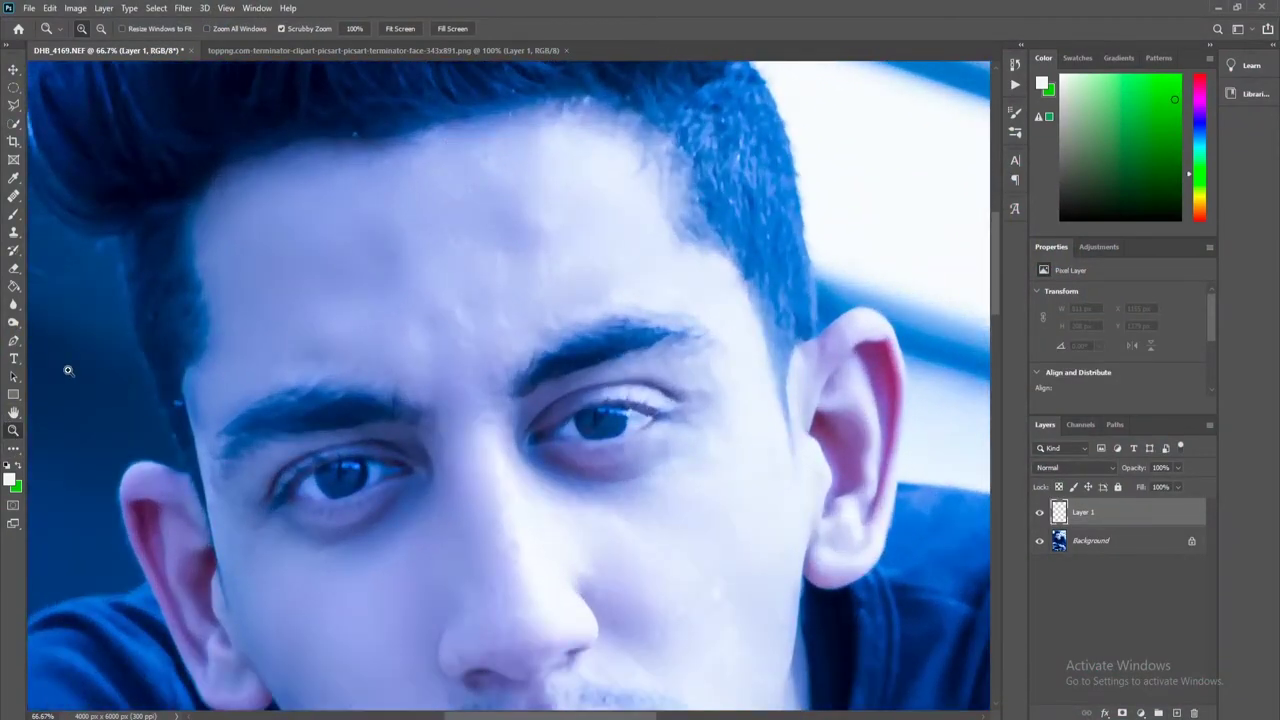
{"action": "left_click", "coordinate": [352, 343]}
{"action": "scroll", "coordinate": [355, 440], "scroll_direction": "down", "scroll_amount": 2}
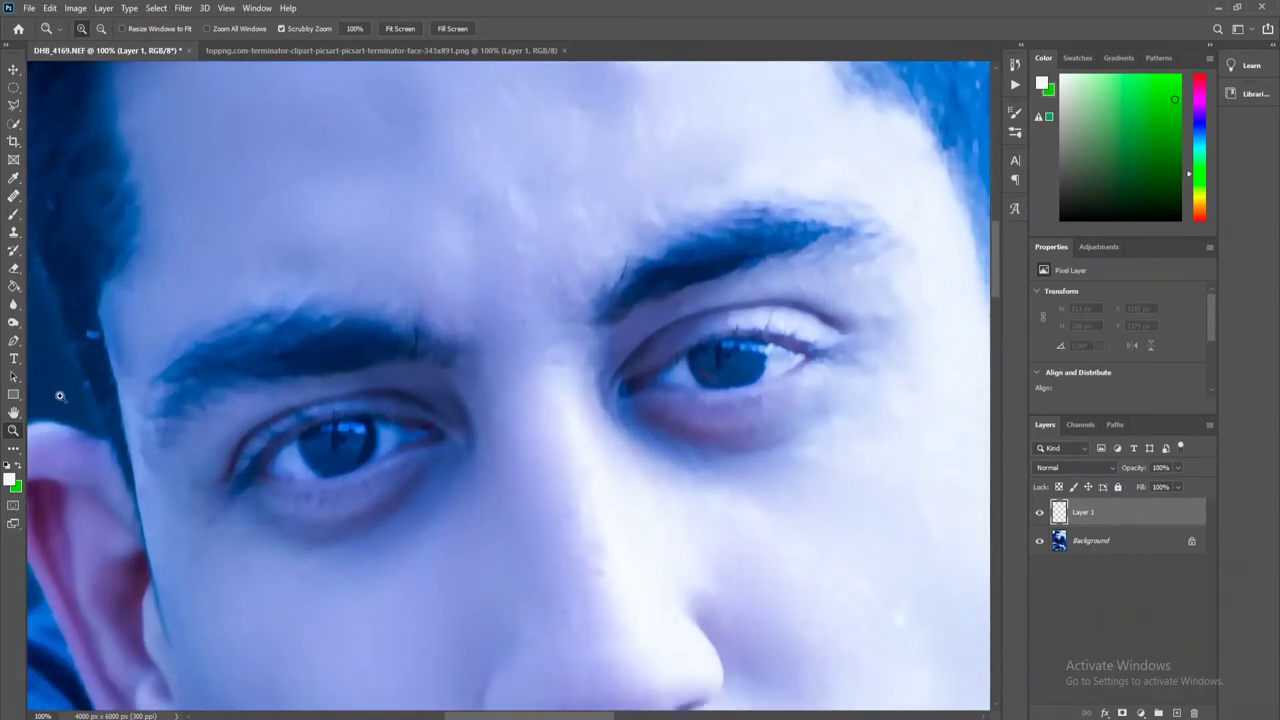
Brush solid white over the left and right eyes on Layer 1.
{"action": "left_click", "coordinate": [12, 216]}
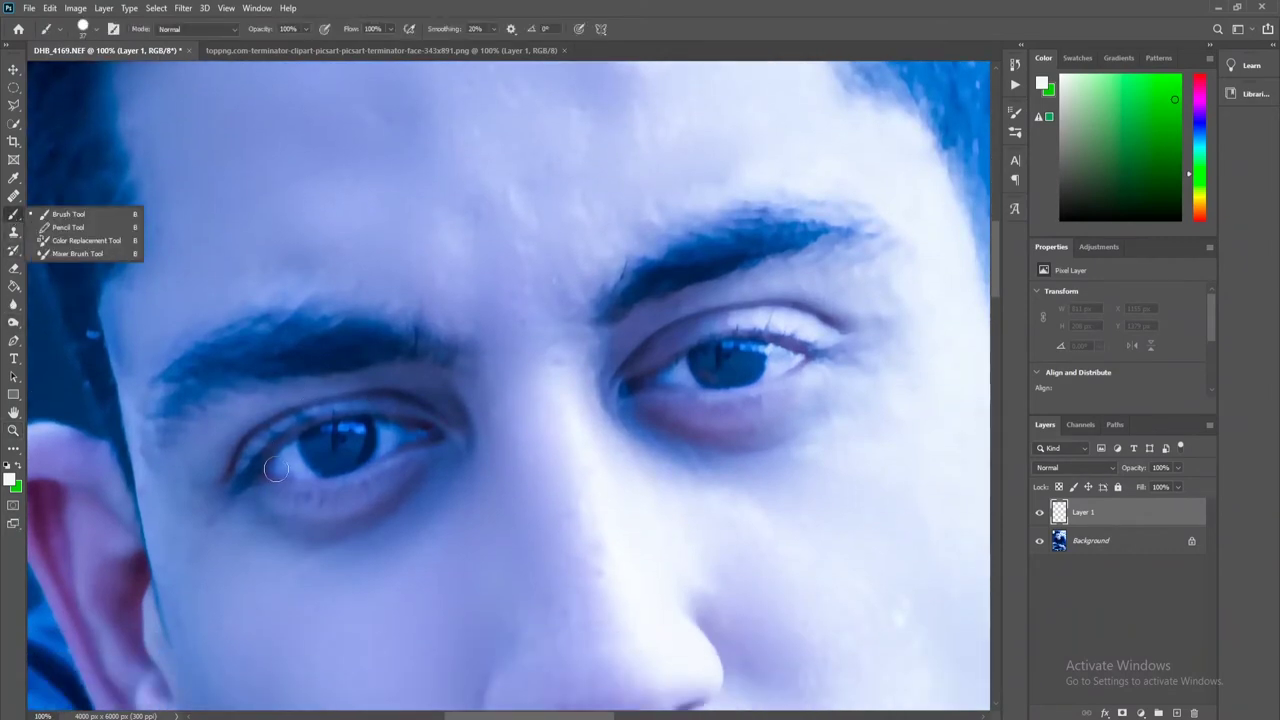
{"action": "left_click", "coordinate": [278, 466]}
{"action": "mouse_move", "coordinate": [278, 466]}
{"action": "left_mouse_down"}
{"action": "mouse_move", "coordinate": [412, 434]}
{"action": "mouse_move", "coordinate": [285, 468]}
{"action": "mouse_move", "coordinate": [386, 443]}
{"action": "mouse_move", "coordinate": [318, 450]}
{"action": "left_mouse_up"}
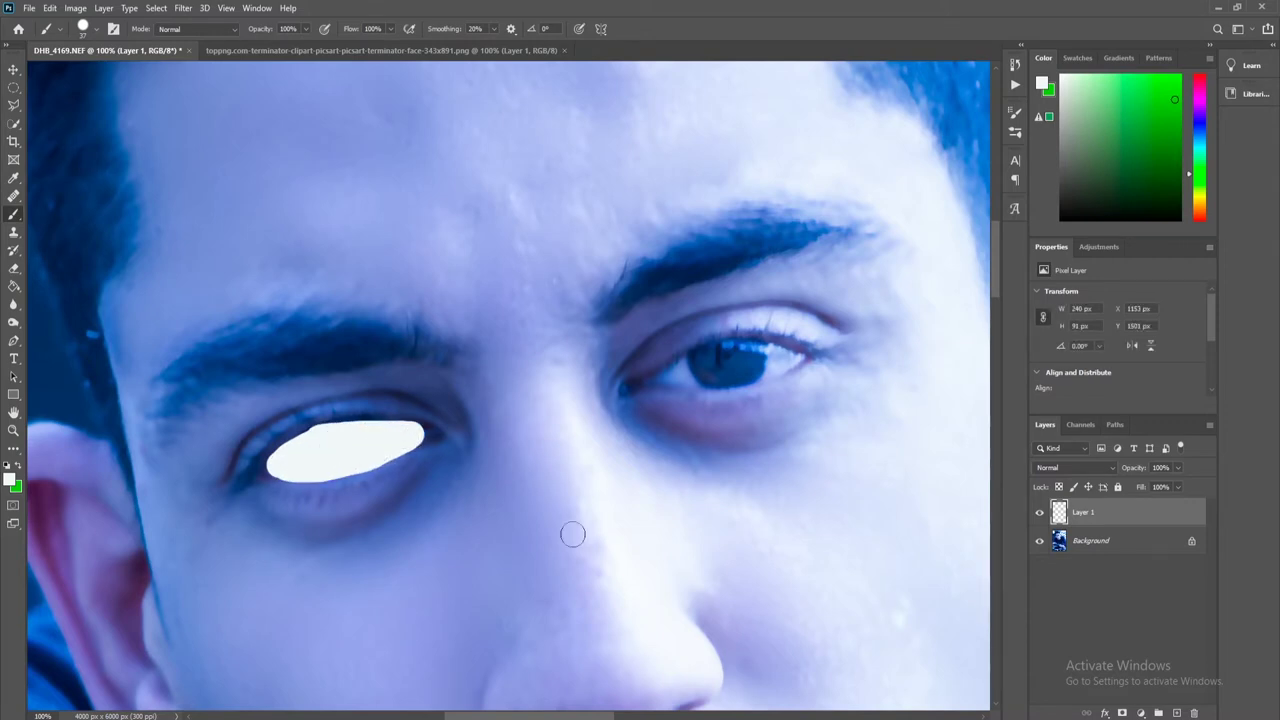
{"action": "mouse_move", "coordinate": [665, 378]}
{"action": "left_mouse_down"}
{"action": "mouse_move", "coordinate": [790, 355]}
{"action": "mouse_move", "coordinate": [681, 376]}
{"action": "mouse_move", "coordinate": [731, 378]}
{"action": "left_mouse_up"}
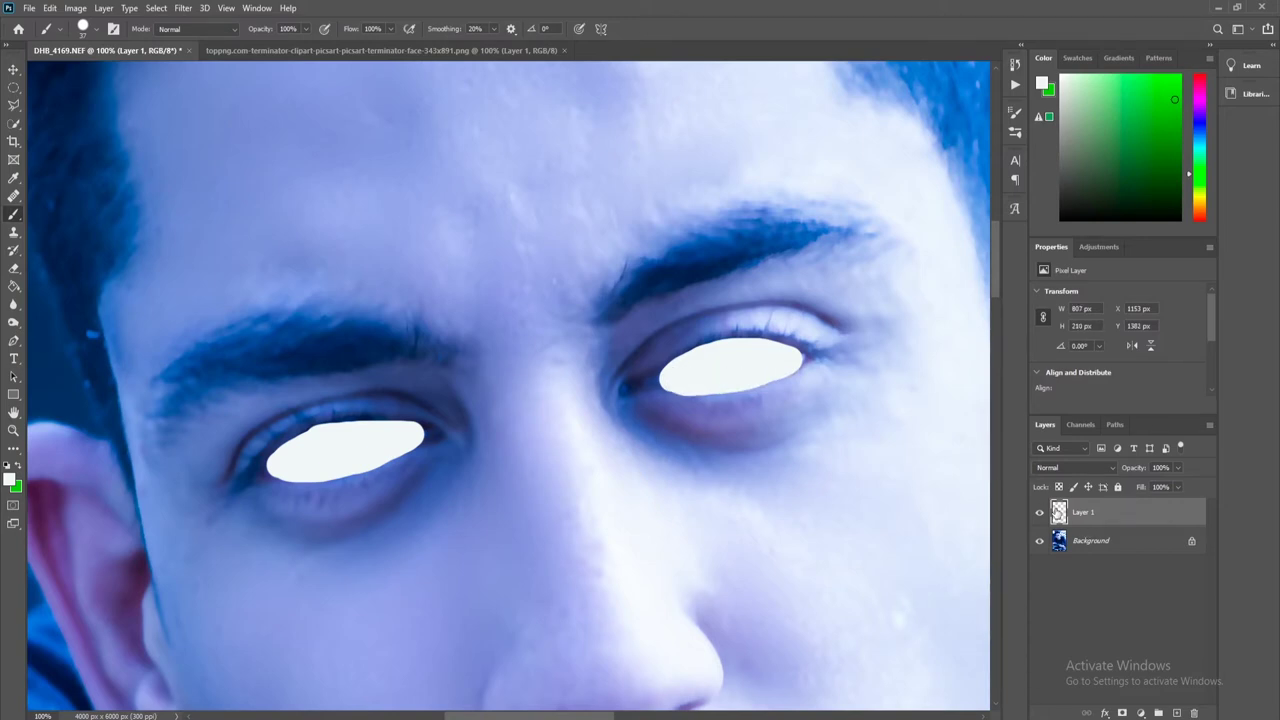
Give Layer 1 0% fill, an Inner Glow, and a light-blue Outer Glow with raised opacity.
{"action": "double_click", "coordinate": [1150, 512]}
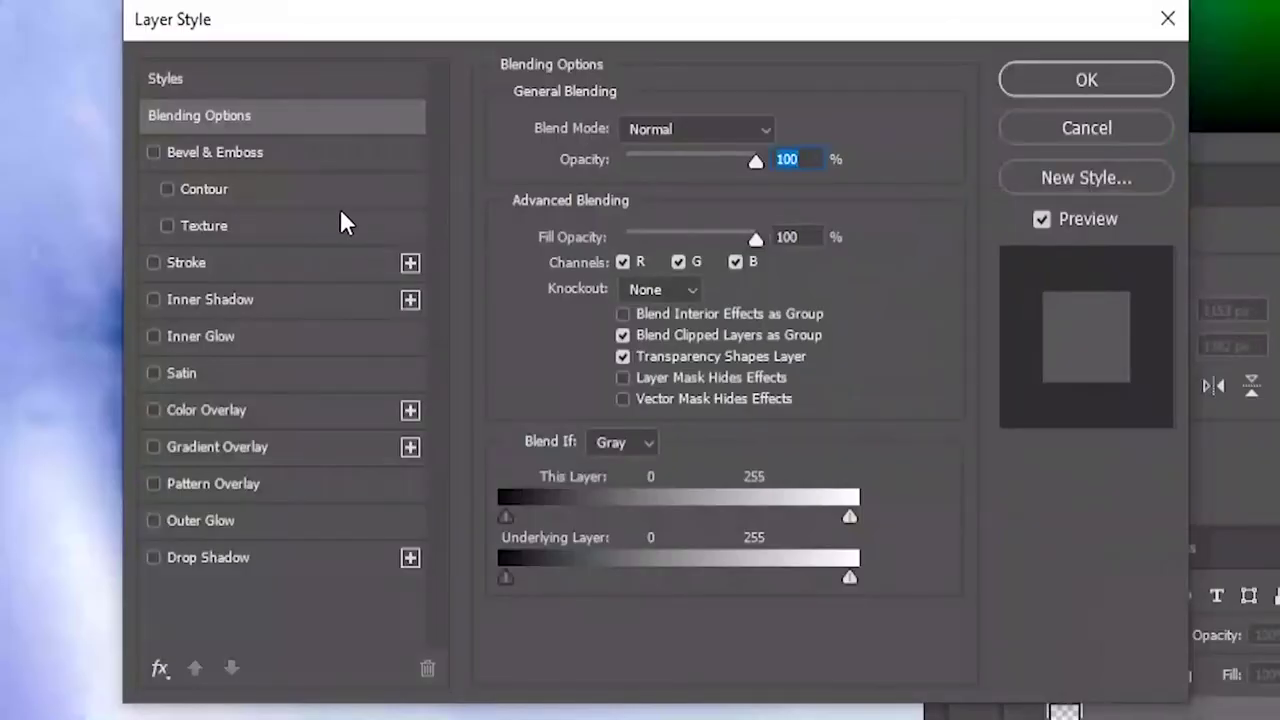
{"action": "left_click", "coordinate": [153, 336]}
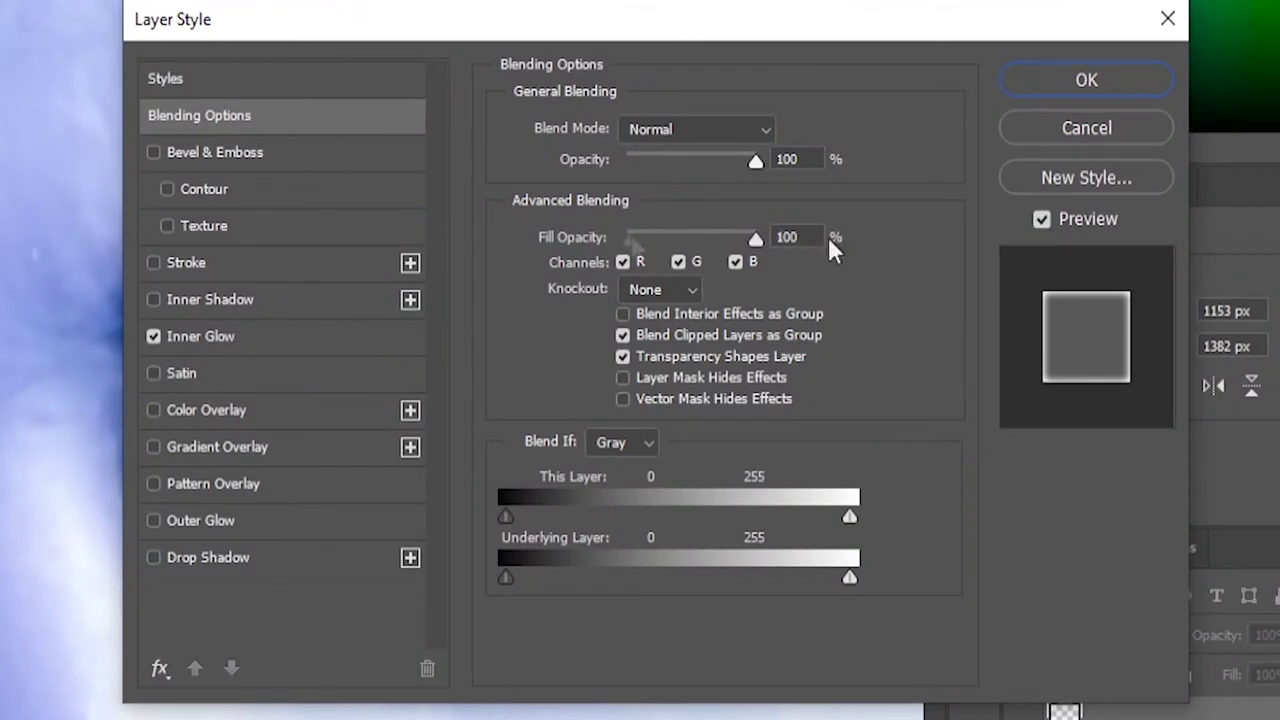
{"action": "left_click_drag", "start_coordinate": [755, 240], "coordinate": [625, 240]}
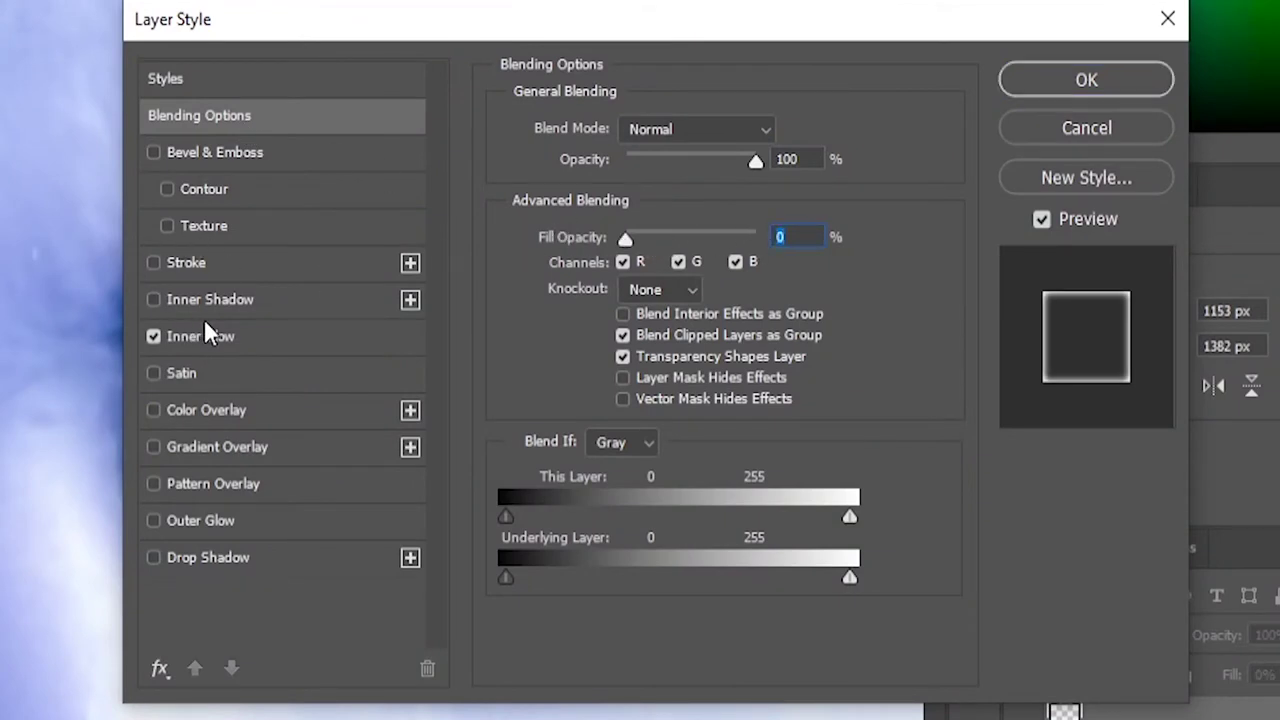
{"action": "left_click", "coordinate": [225, 345]}
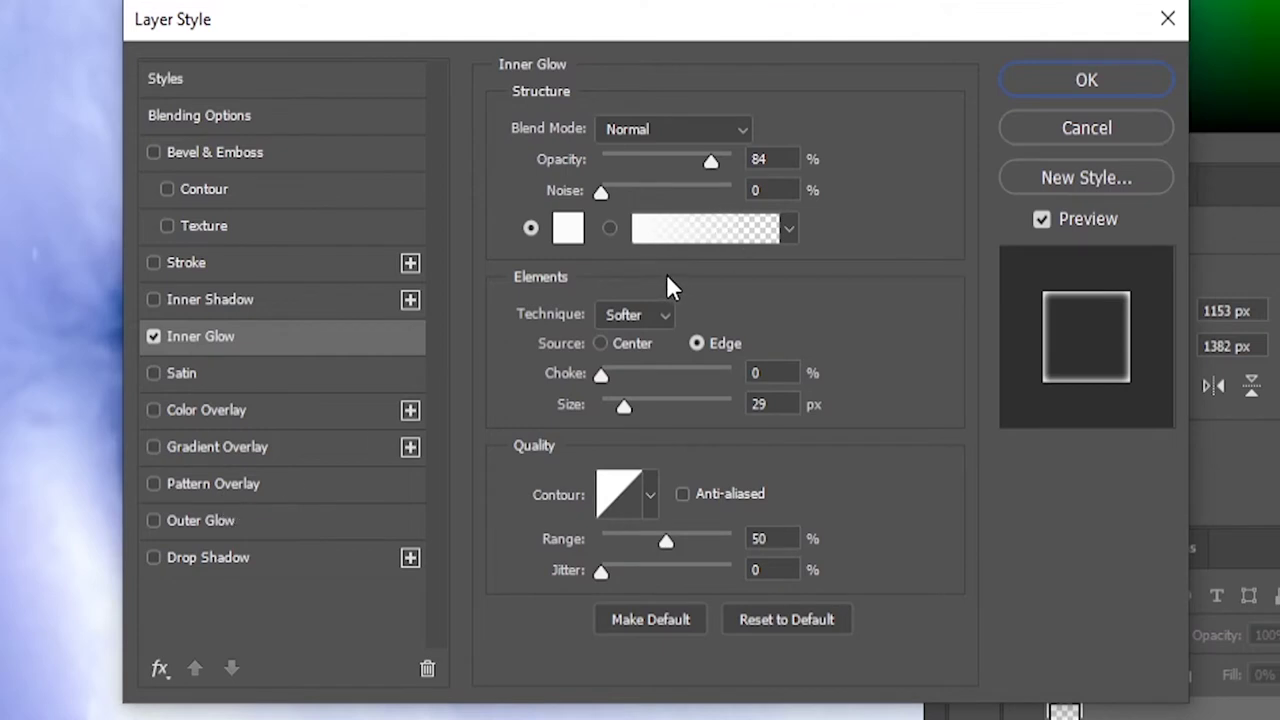
{"action": "left_click", "coordinate": [240, 522]}
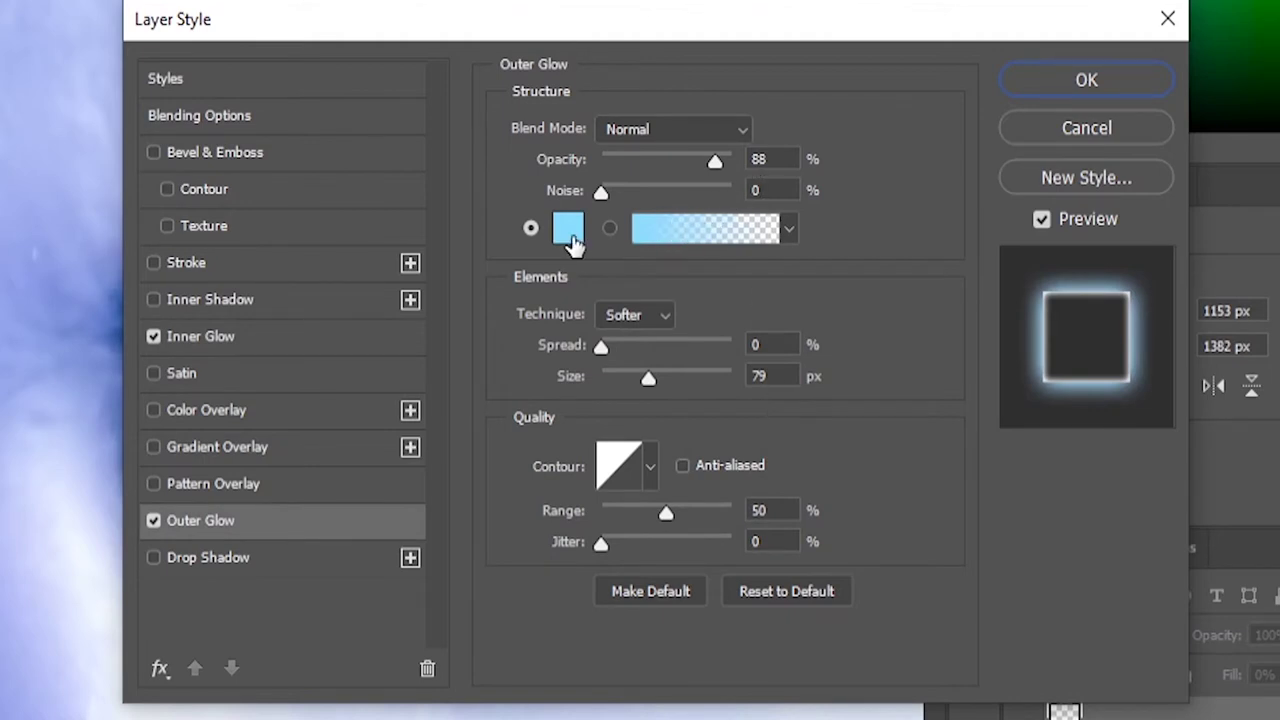
{"action": "mouse_move", "coordinate": [712, 162]}
{"action": "left_mouse_down"}
{"action": "mouse_move", "coordinate": [731, 162]}
{"action": "mouse_move", "coordinate": [723, 155]}
{"action": "left_mouse_up"}
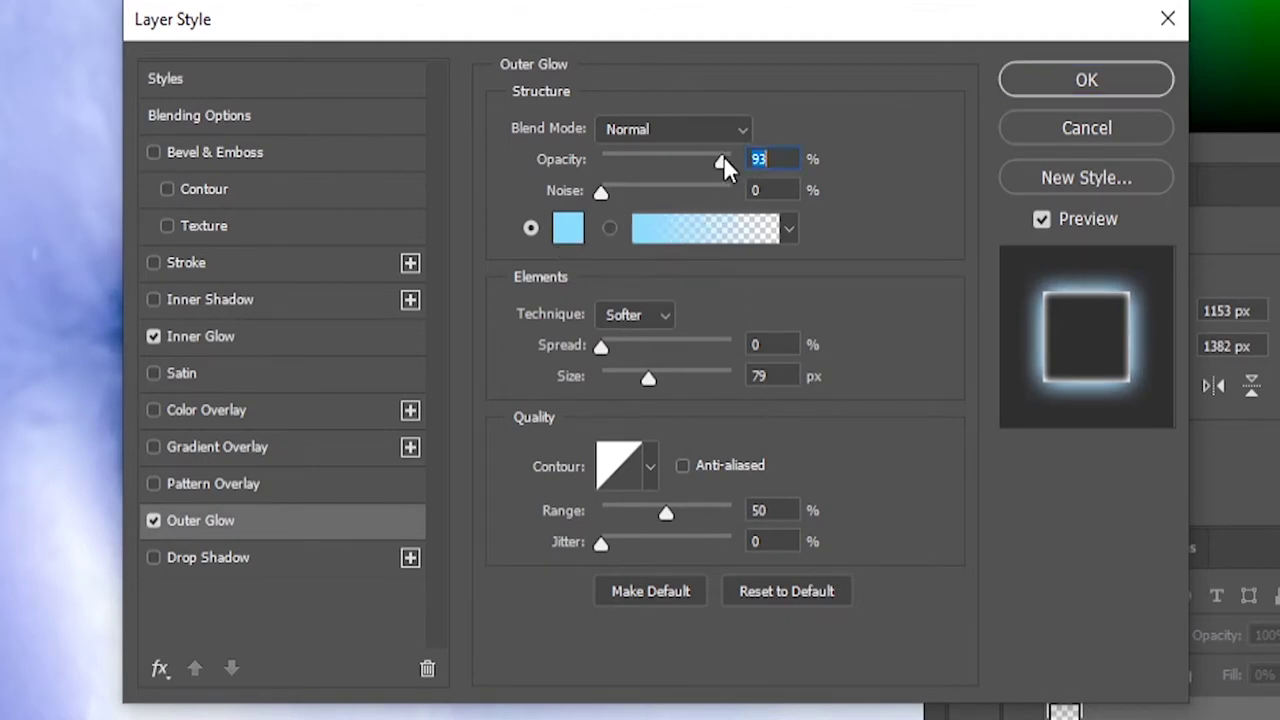
{"action": "left_click", "coordinate": [1097, 80]}
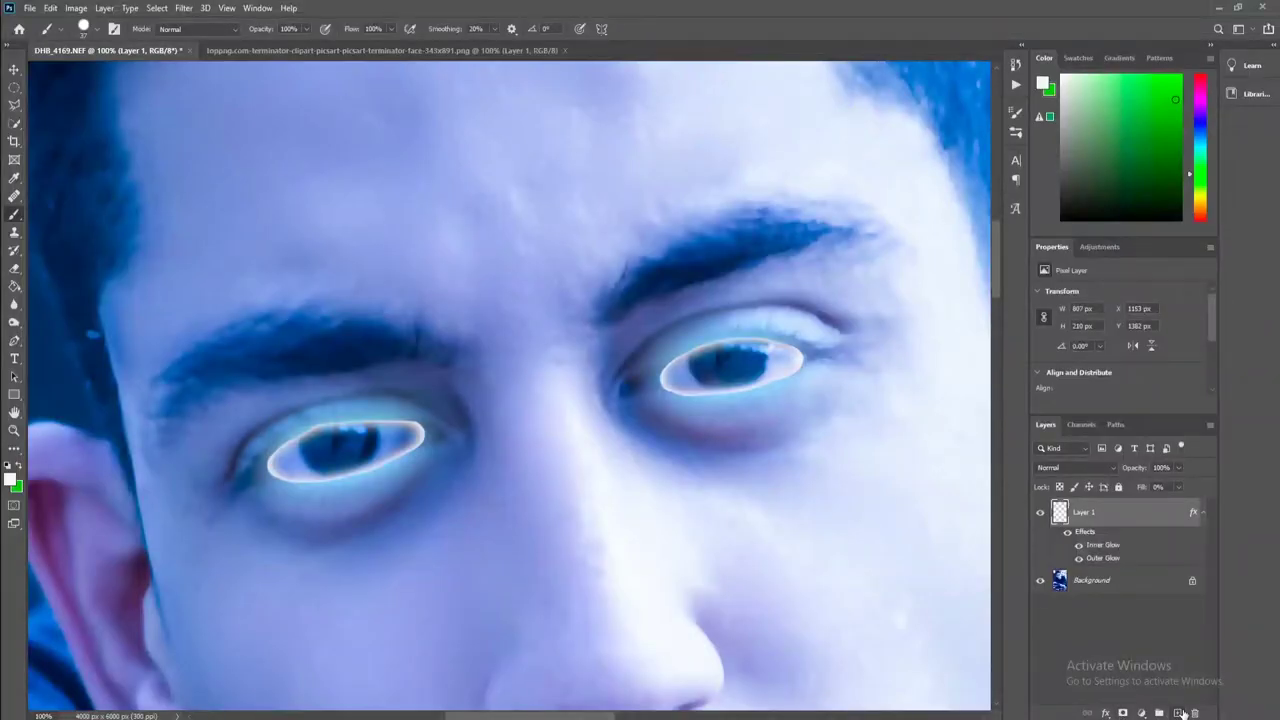
Add Layer 2 and select both eyes with the Polygonal Lasso.
{"action": "left_click", "coordinate": [1180, 712]}
{"action": "left_click", "coordinate": [14, 104]}
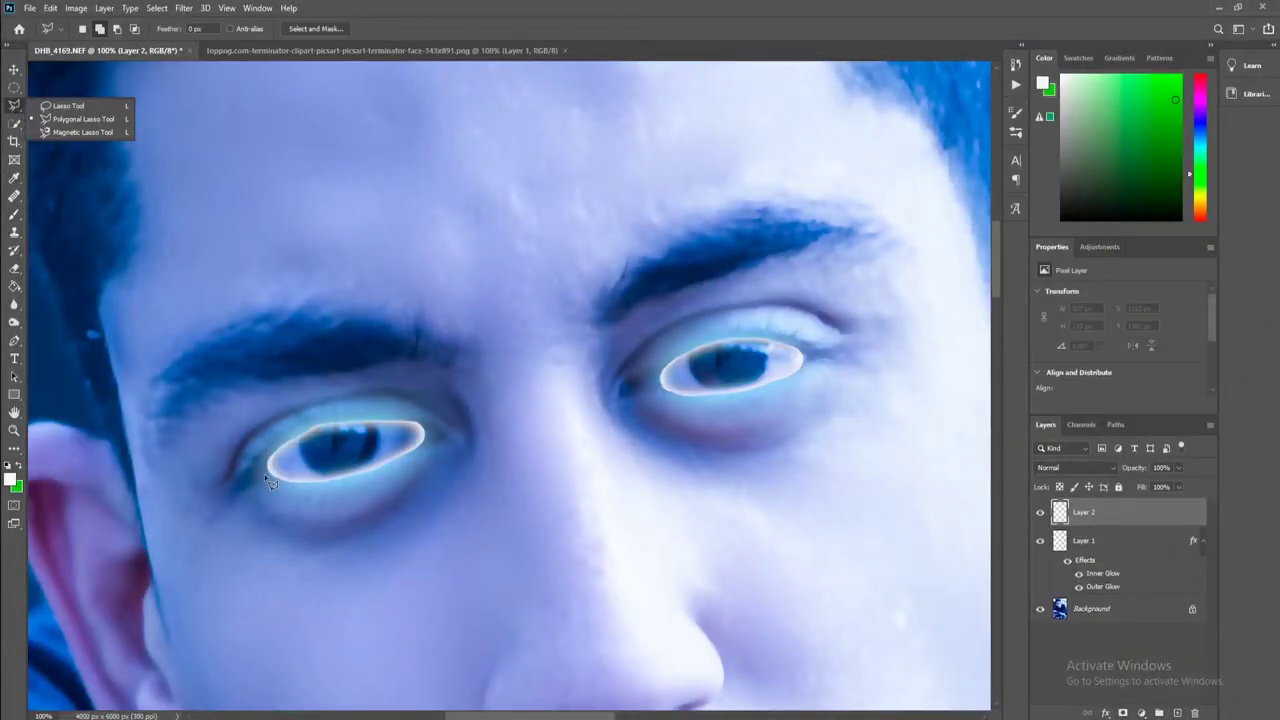
{"action": "left_click", "coordinate": [277, 467]}
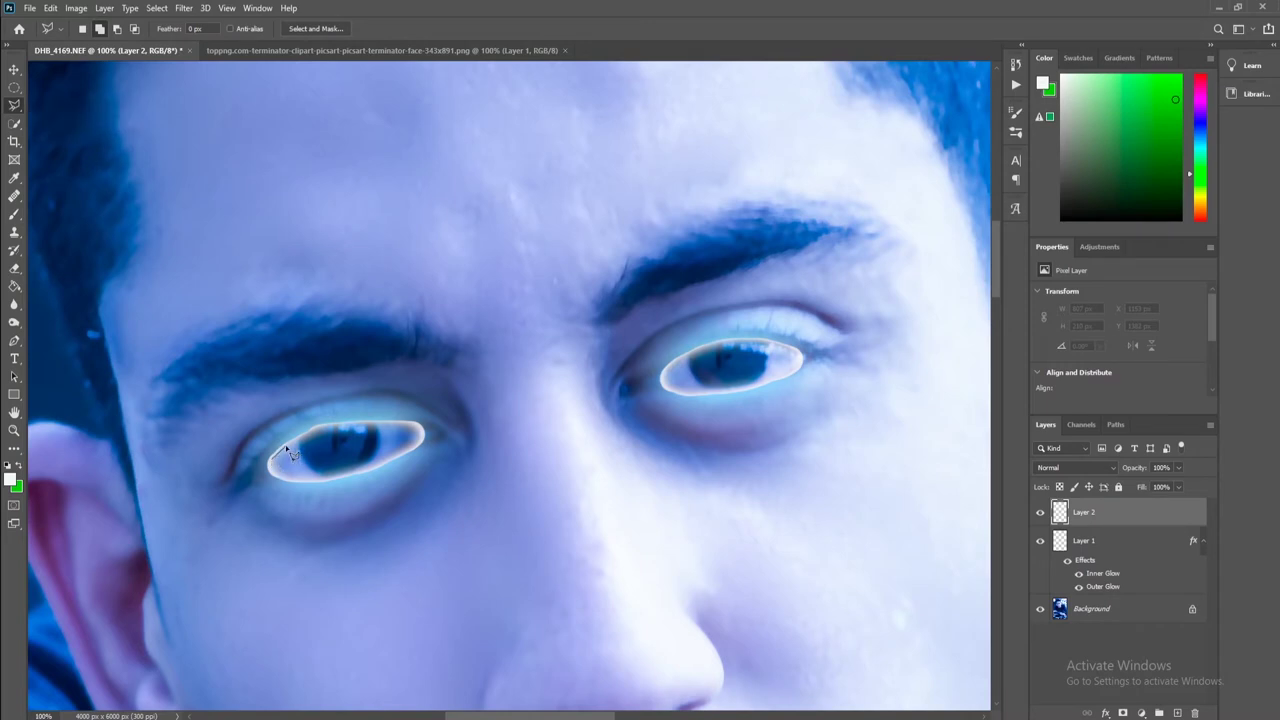
{"action": "left_click_drag", "start_coordinate": [285, 448], "coordinate": [360, 471]}
{"action": "left_click_drag", "start_coordinate": [365, 478], "coordinate": [272, 463]}
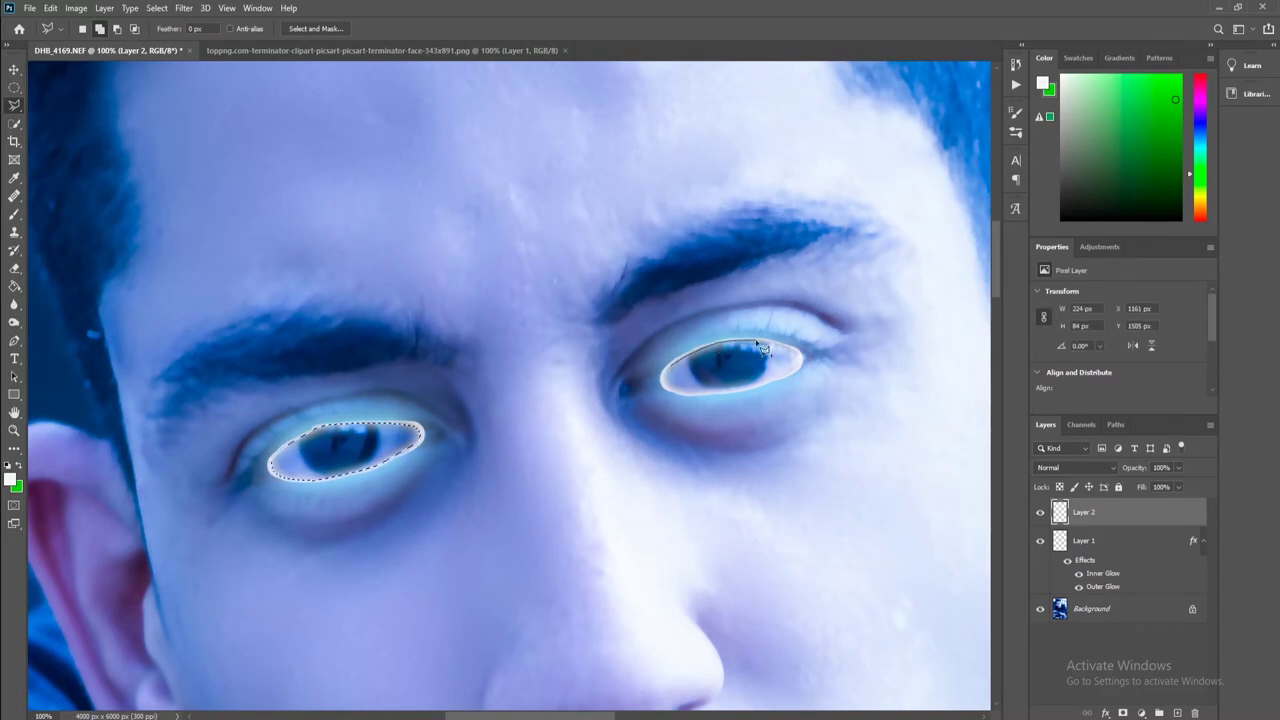
{"action": "left_click_drag", "start_coordinate": [762, 348], "coordinate": [687, 387]}
Paint both eye selections solid cyan with the Brush.
{"action": "right_click", "coordinate": [14, 214]}
{"action": "left_click", "coordinate": [52, 213]}
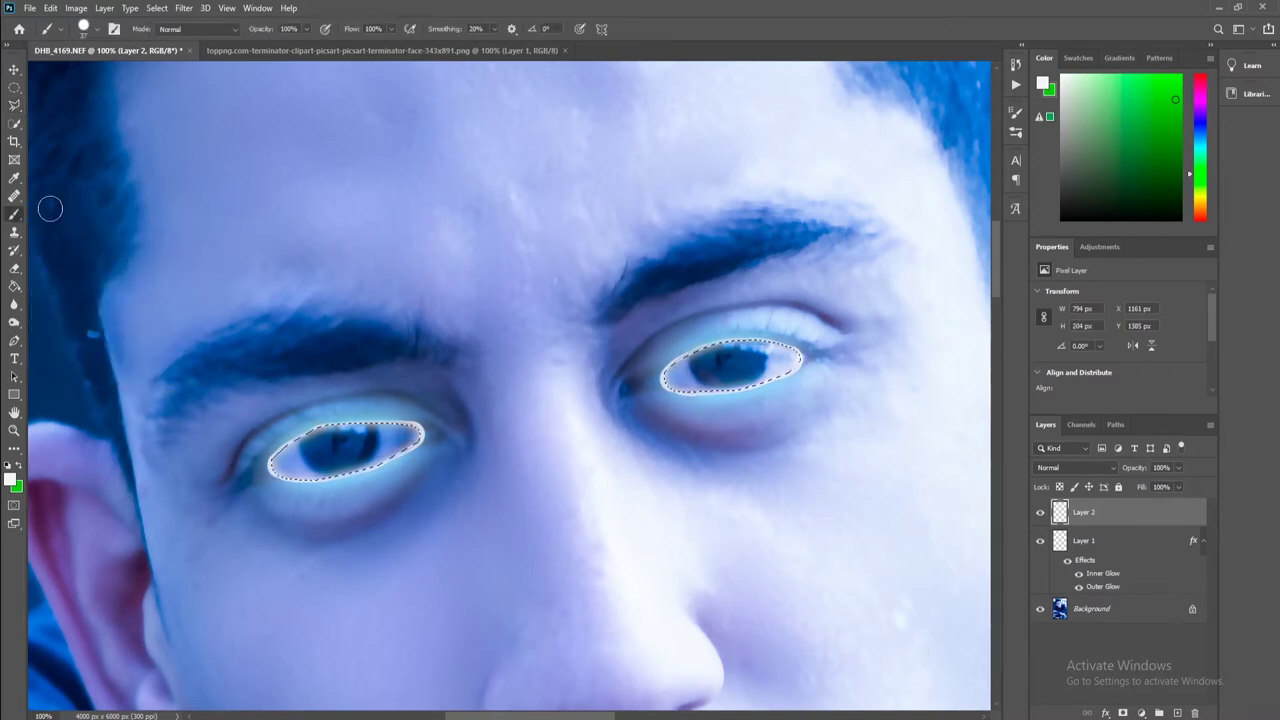
{"action": "left_click", "coordinate": [11, 479]}
{"action": "left_click", "coordinate": [335, 132]}
{"action": "left_click", "coordinate": [471, 123]}
{"action": "left_click_drag", "start_coordinate": [277, 470], "coordinate": [405, 440]}
{"action": "left_click_drag", "start_coordinate": [670, 378], "coordinate": [795, 355]}
{"action": "key", "text": "ctrl+minus"}
Move Layer 1 above Layer 2 and apply a 2-pixel Gaussian Blur to it.
{"action": "left_click_drag", "start_coordinate": [1084, 540], "coordinate": [1084, 505]}
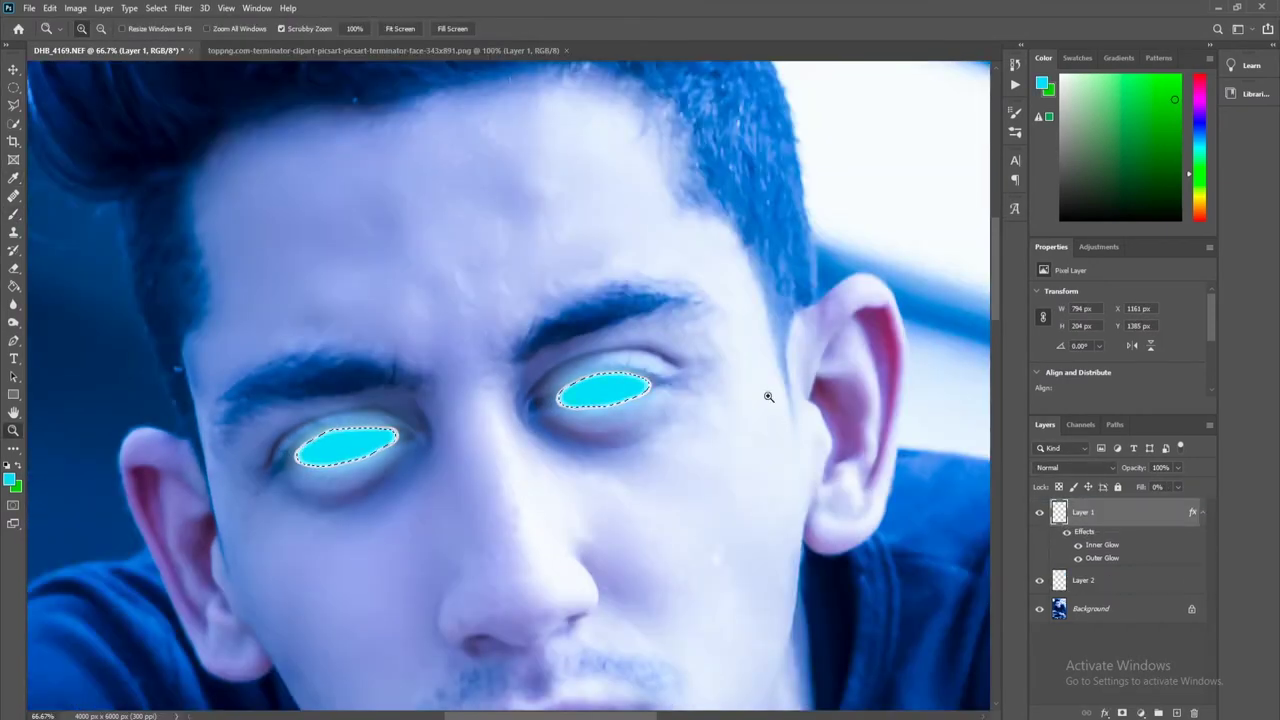
{"action": "left_click", "coordinate": [183, 8]}
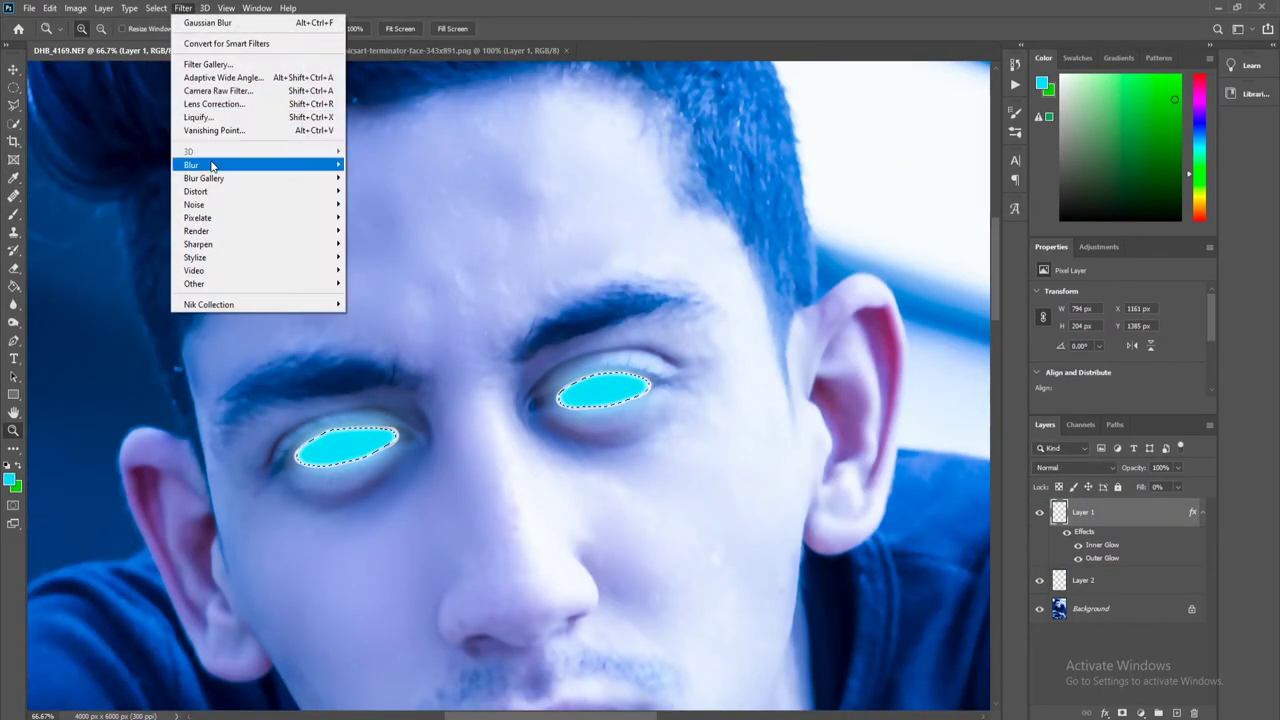
{"action": "mouse_move", "coordinate": [192, 164]}
{"action": "left_click", "coordinate": [456, 218]}
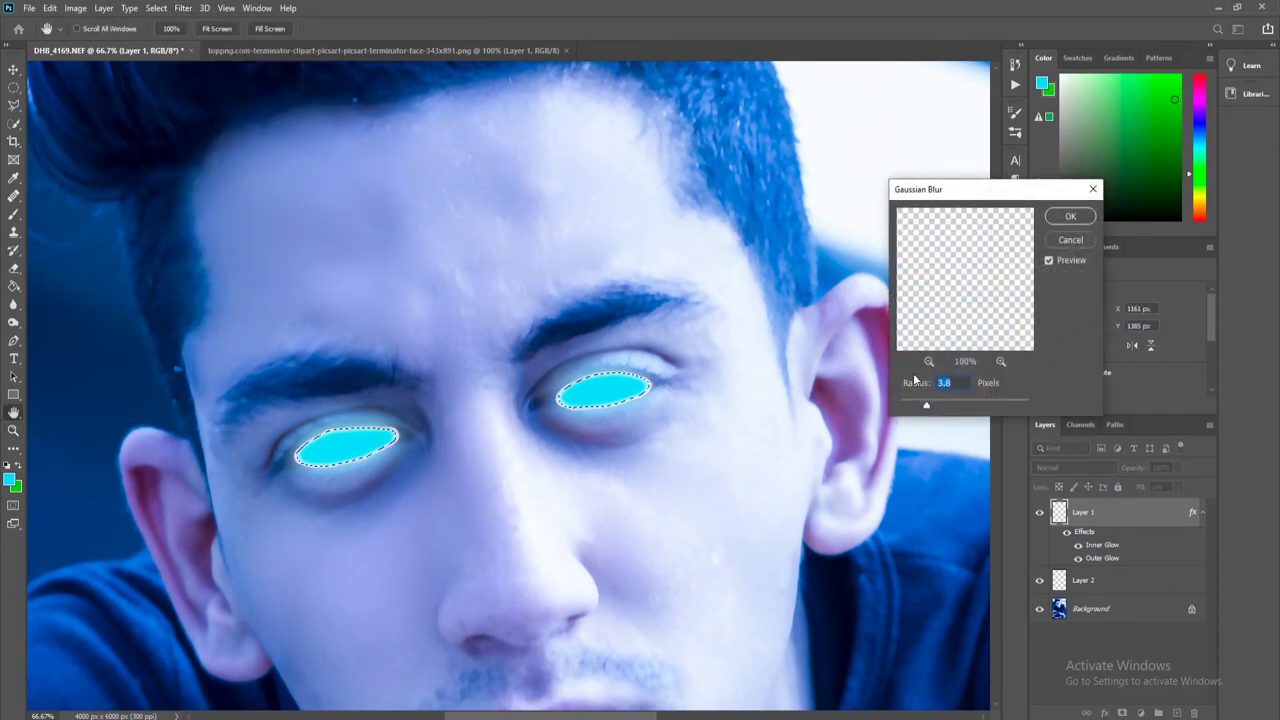
{"action": "left_click_drag", "start_coordinate": [926, 404], "coordinate": [914, 404]}
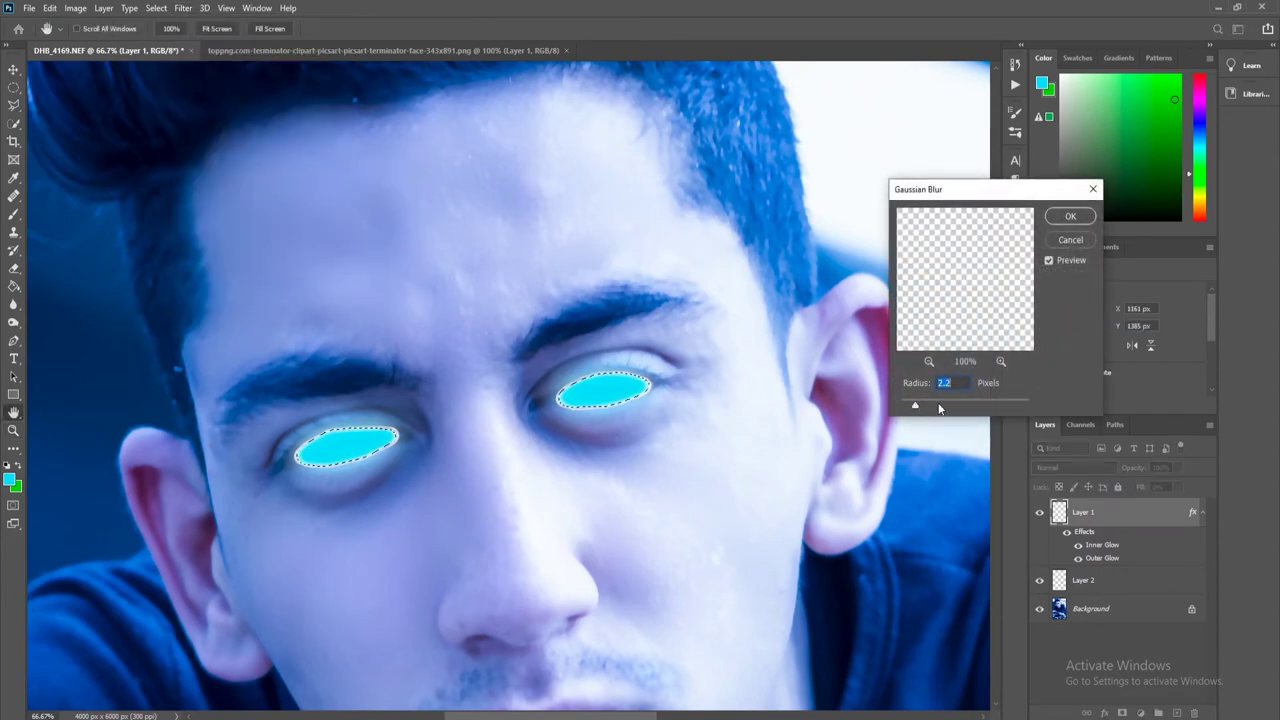
{"action": "type", "text": "2"}
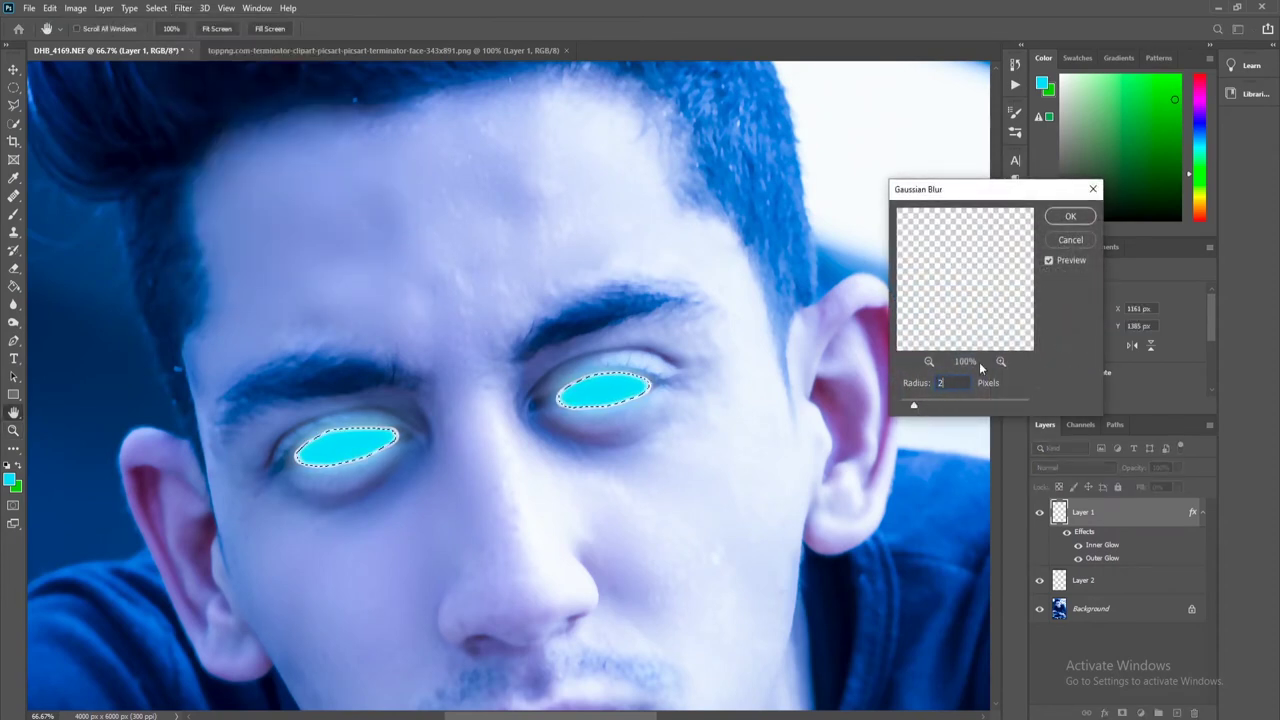
{"action": "left_click", "coordinate": [1068, 234]}
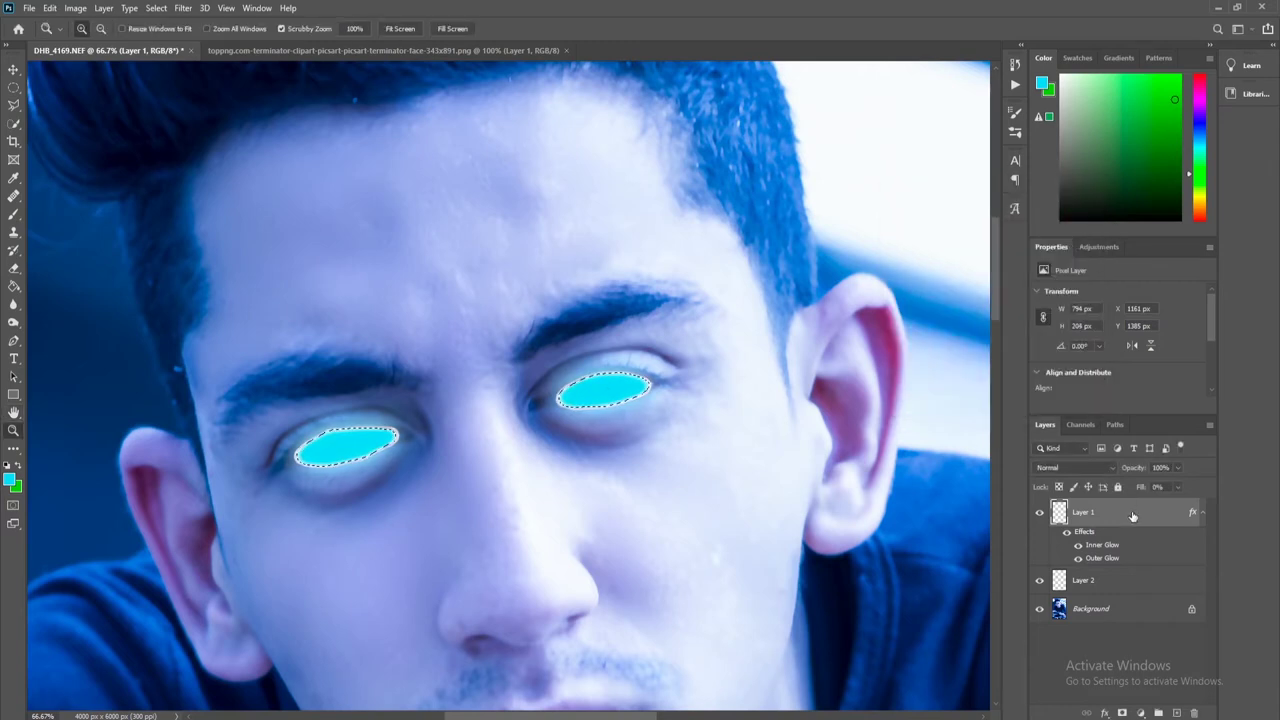
{"action": "key", "text": "ctrl+0"}
Move Layer 2 back above Layer 1 and add an empty Layer 3.
{"action": "left_click_drag", "start_coordinate": [1060, 580], "coordinate": [1100, 508]}
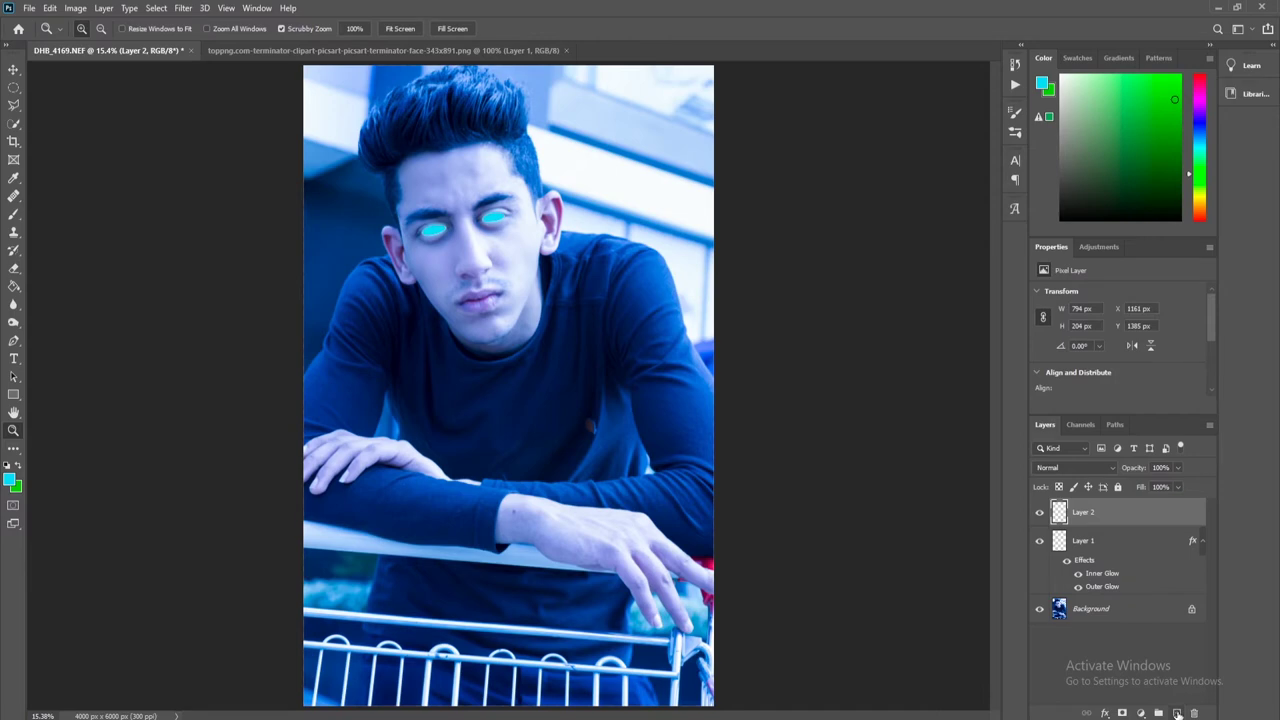
{"action": "left_click", "coordinate": [1178, 713]}
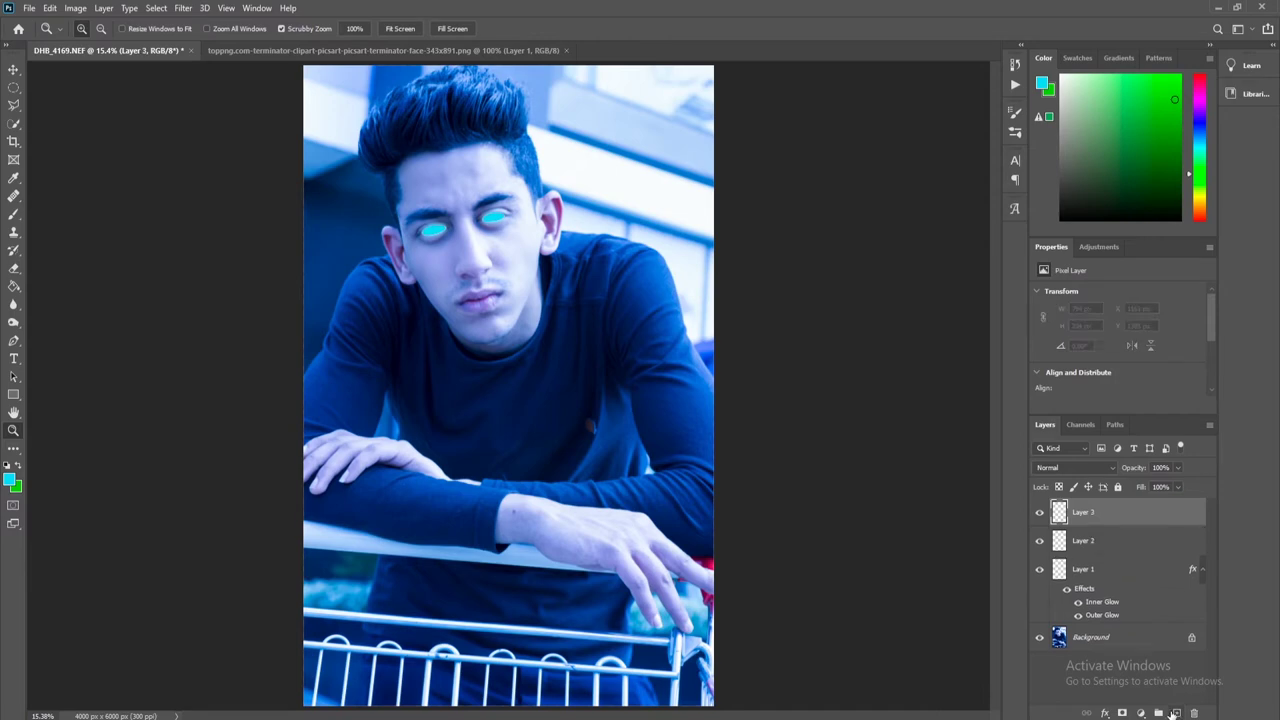
{"action": "right_click", "coordinate": [13, 214]}
{"action": "left_click", "coordinate": [13, 430]}
{"action": "left_click", "coordinate": [371, 134]}
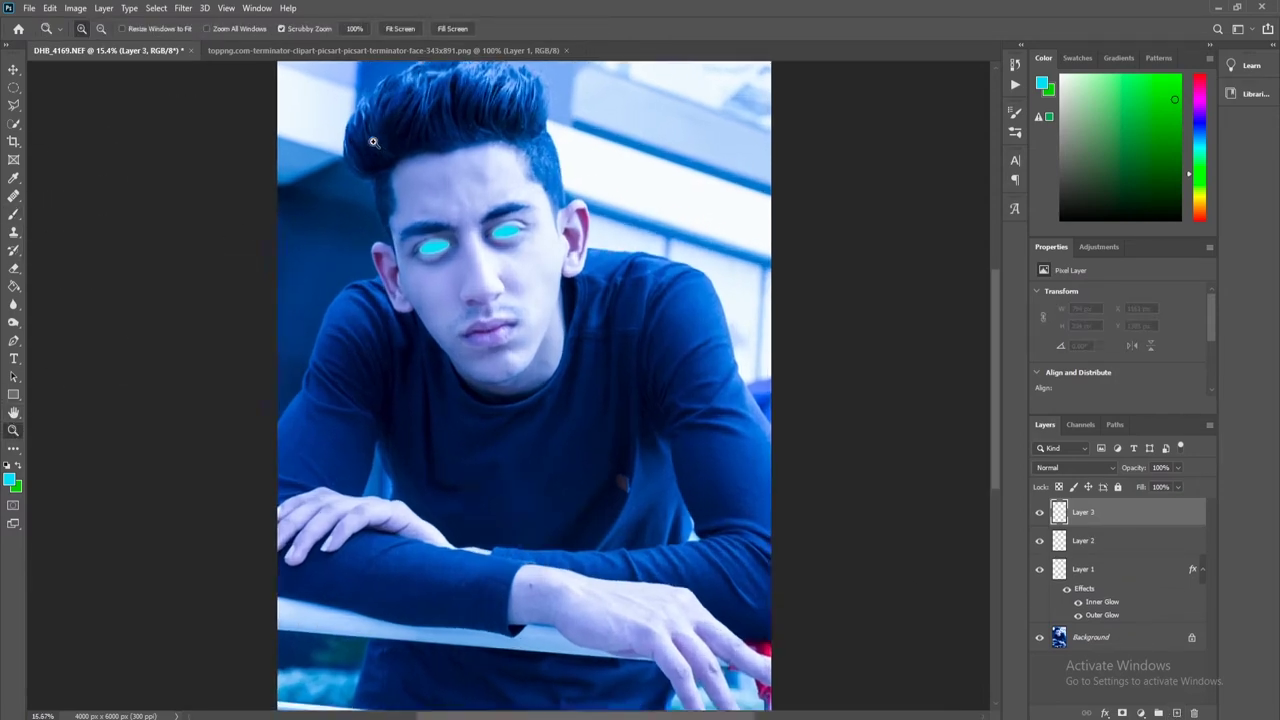
{"action": "scroll", "coordinate": [229, 391], "scroll_direction": "up", "scroll_amount": 2}
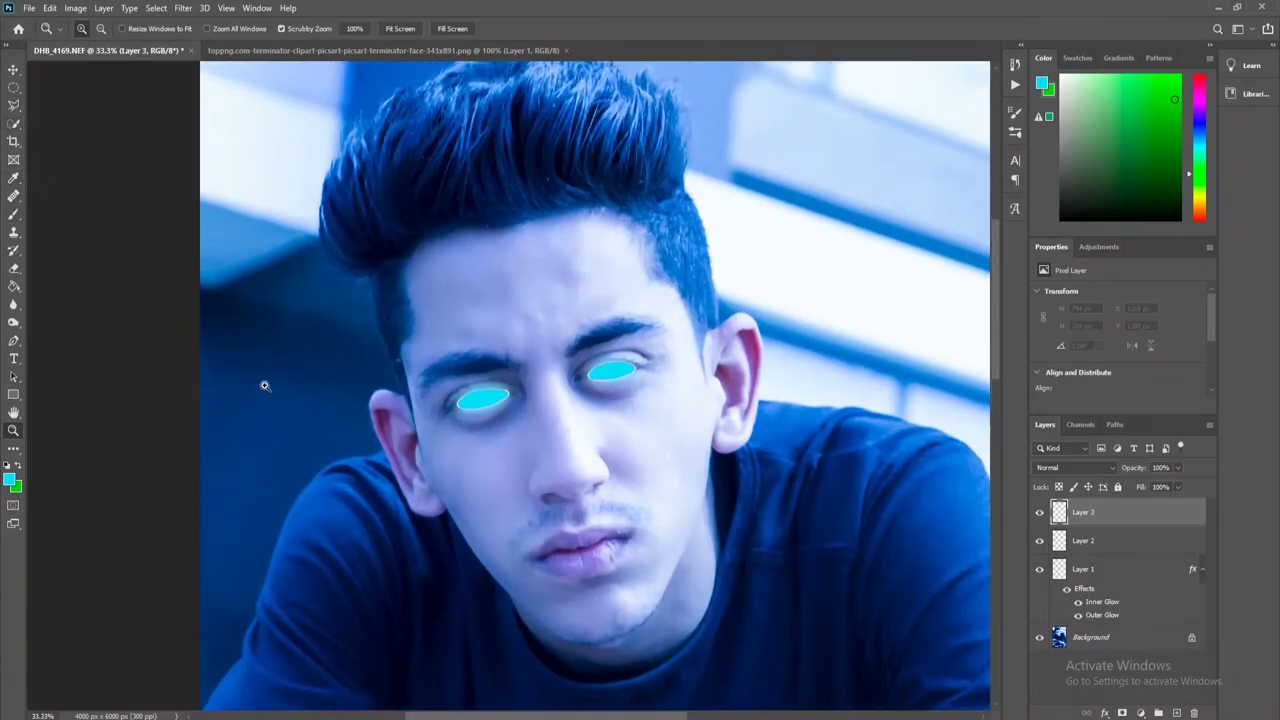
Paint cyan smoke rising from the left eye on Layer 3, erasing the excess.
{"action": "right_click", "coordinate": [13, 214]}
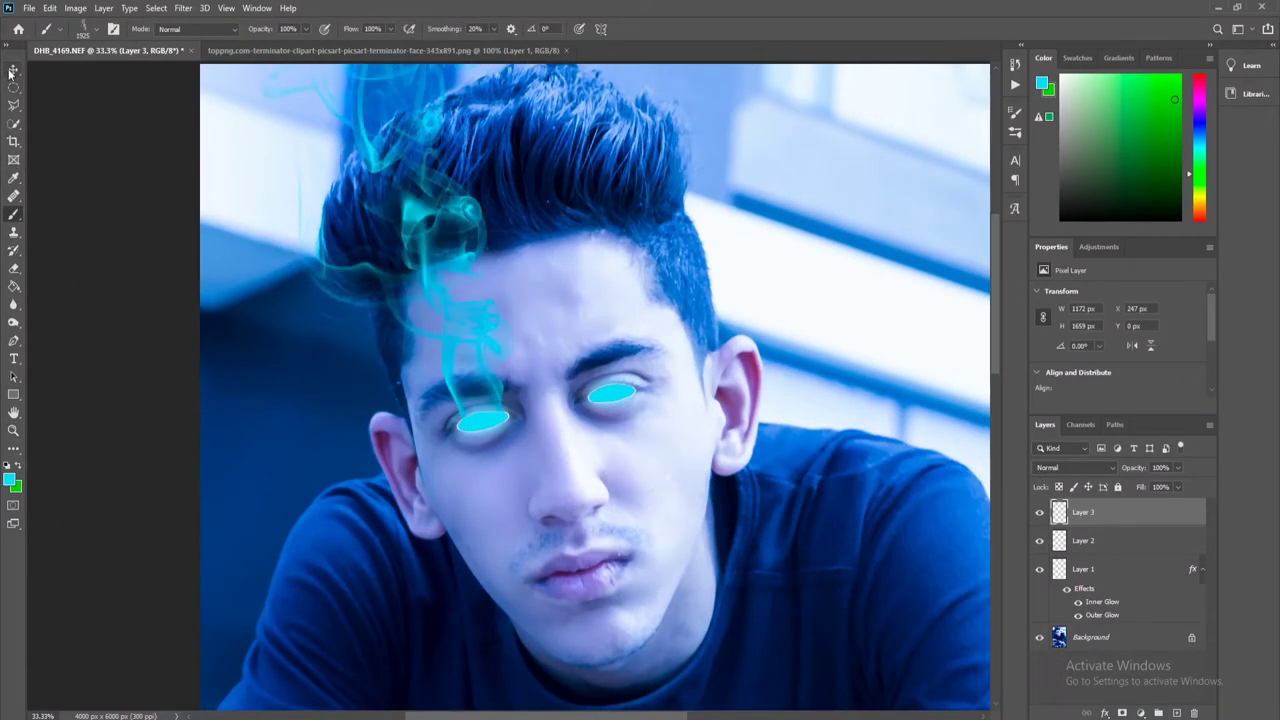
{"action": "left_click", "coordinate": [13, 69]}
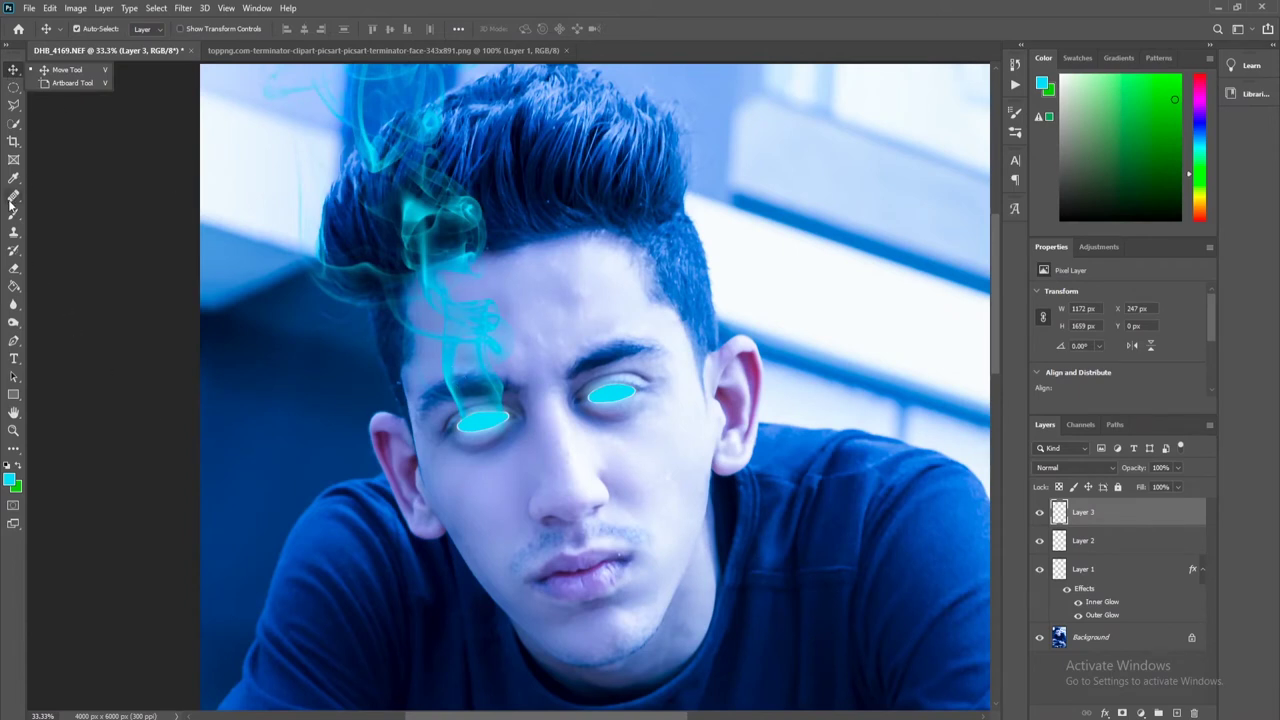
{"action": "right_click", "coordinate": [13, 268]}
{"action": "left_click", "coordinate": [510, 428]}
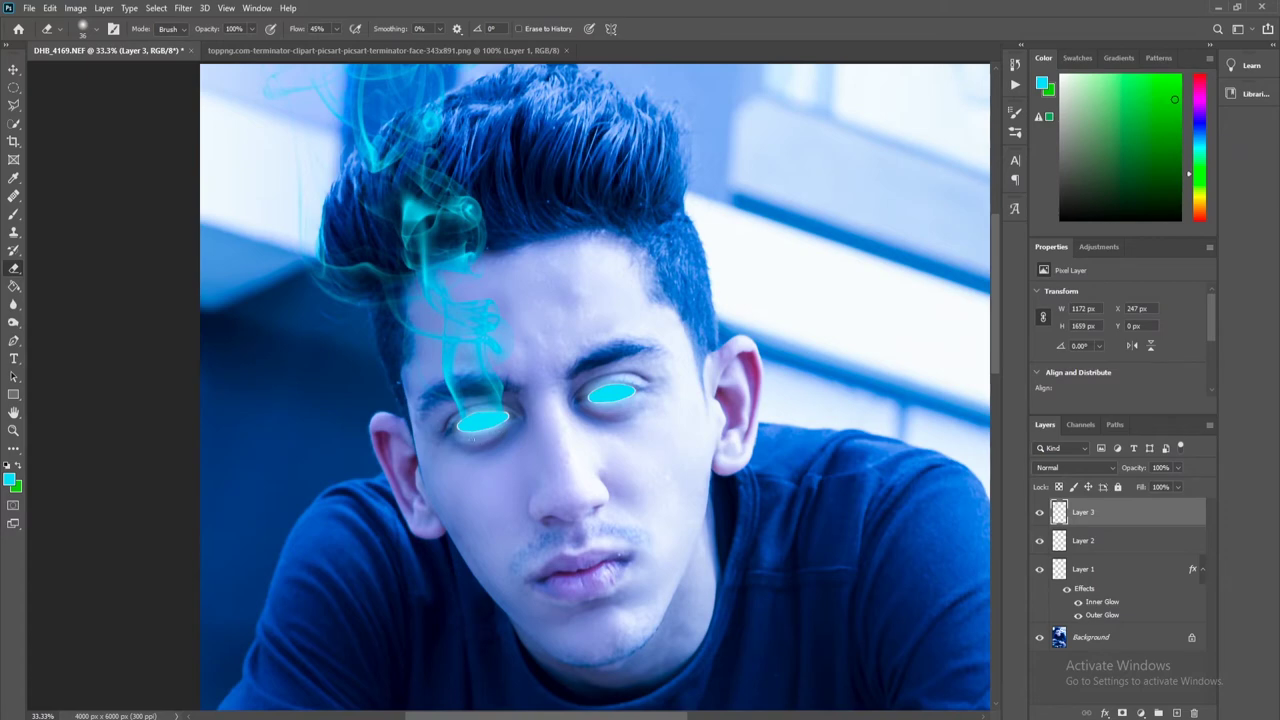
{"action": "left_click", "coordinate": [14, 430]}
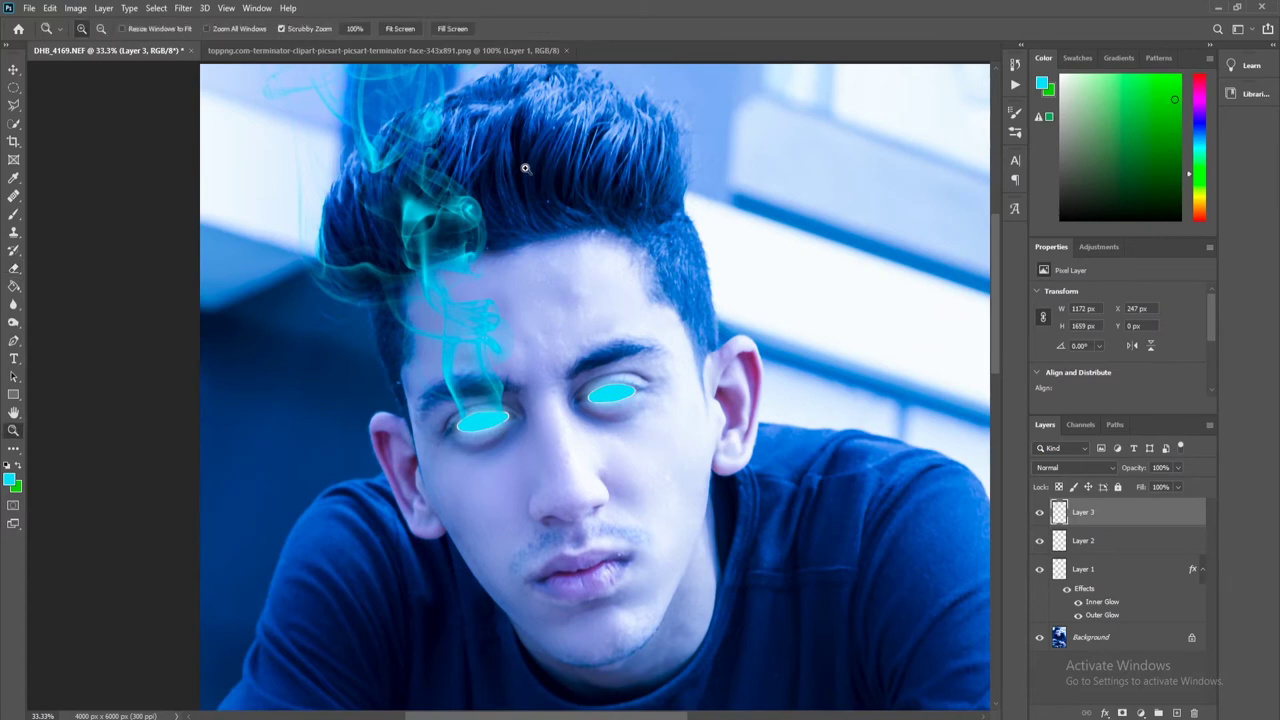
{"action": "left_click", "coordinate": [400, 28]}
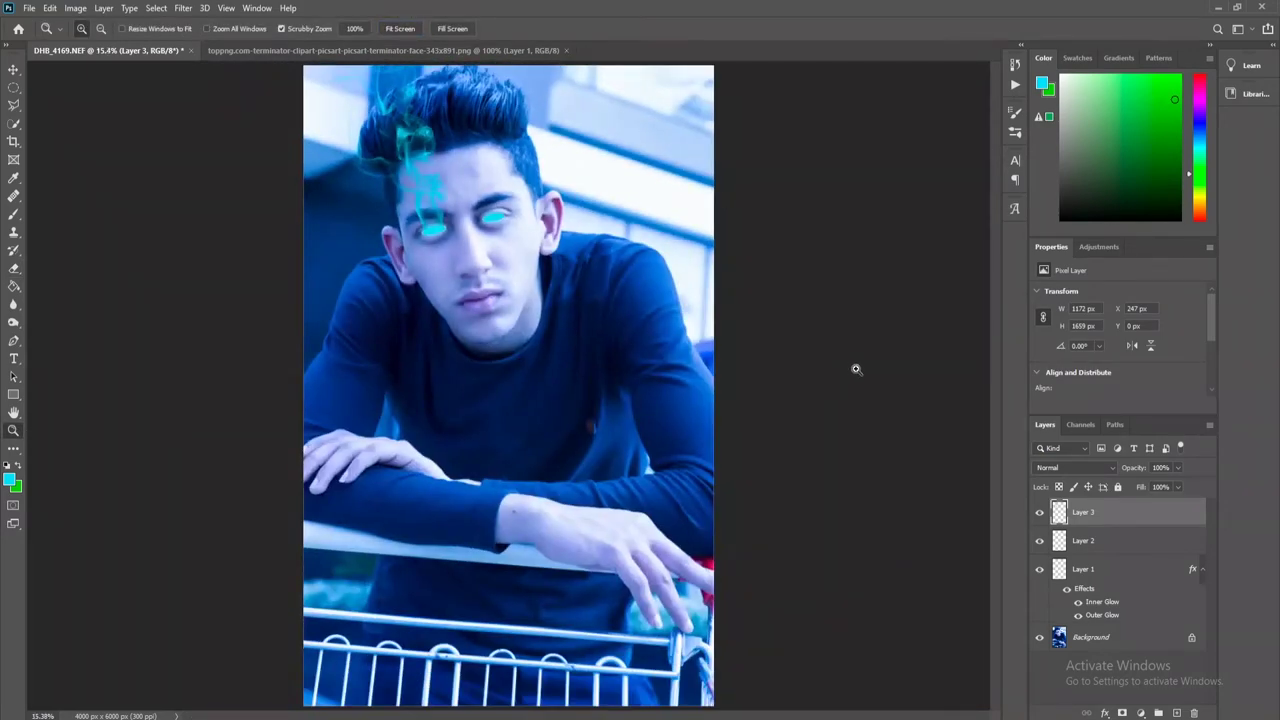
Duplicate and merge the smoke layer, then place and scale the Terminator face image.
{"action": "key", "text": "ctrl+j"}
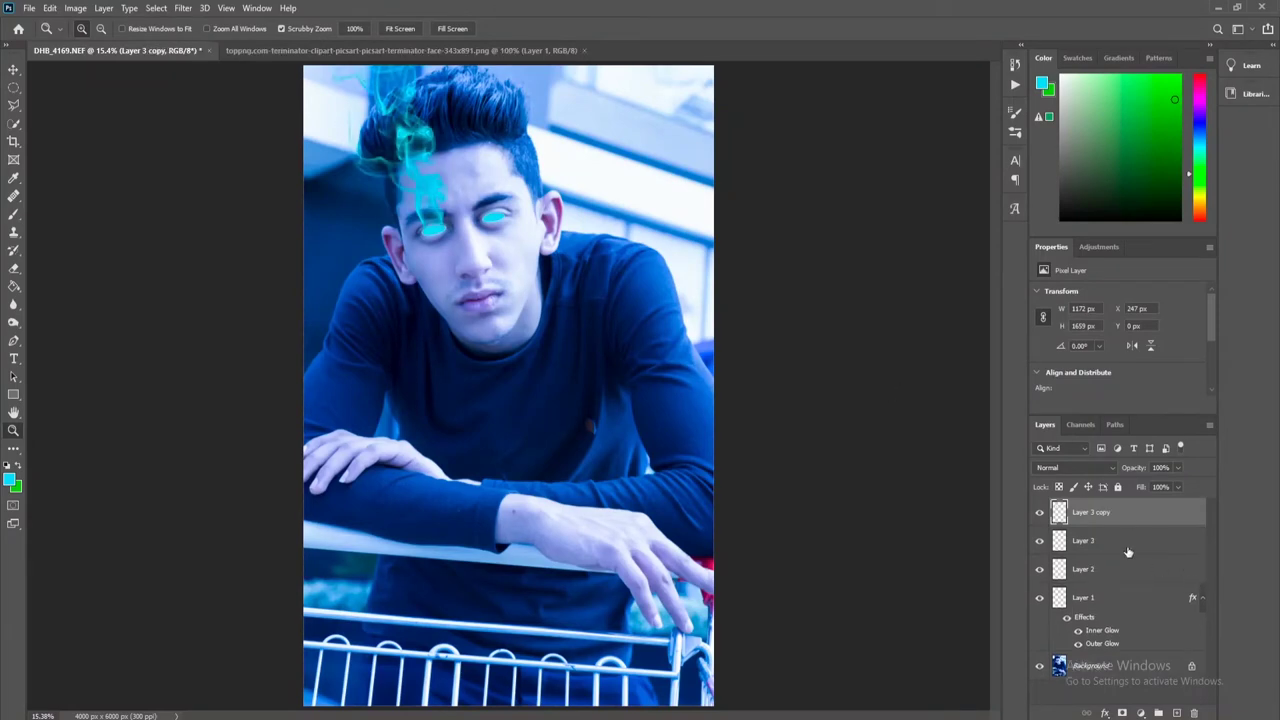
{"action": "left_click", "coordinate": [1128, 552], "text": "shift"}
{"action": "right_click", "coordinate": [1128, 545]}
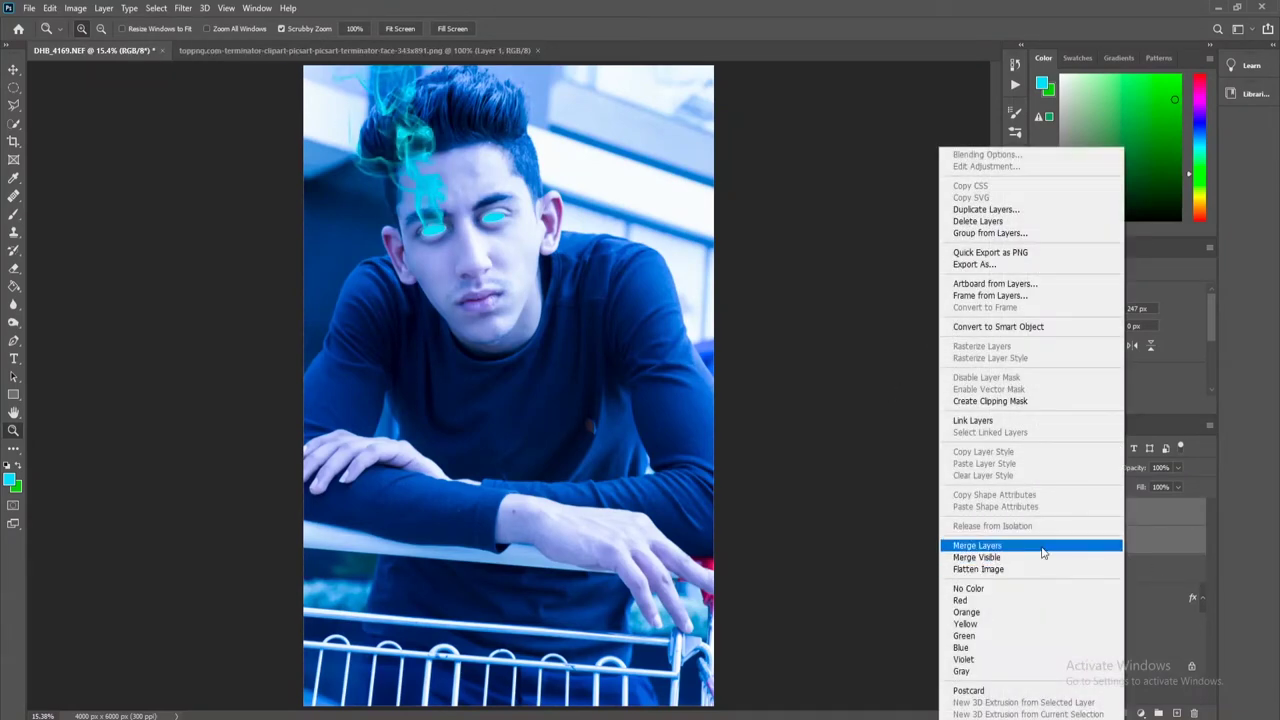
{"action": "left_click", "coordinate": [1042, 550]}
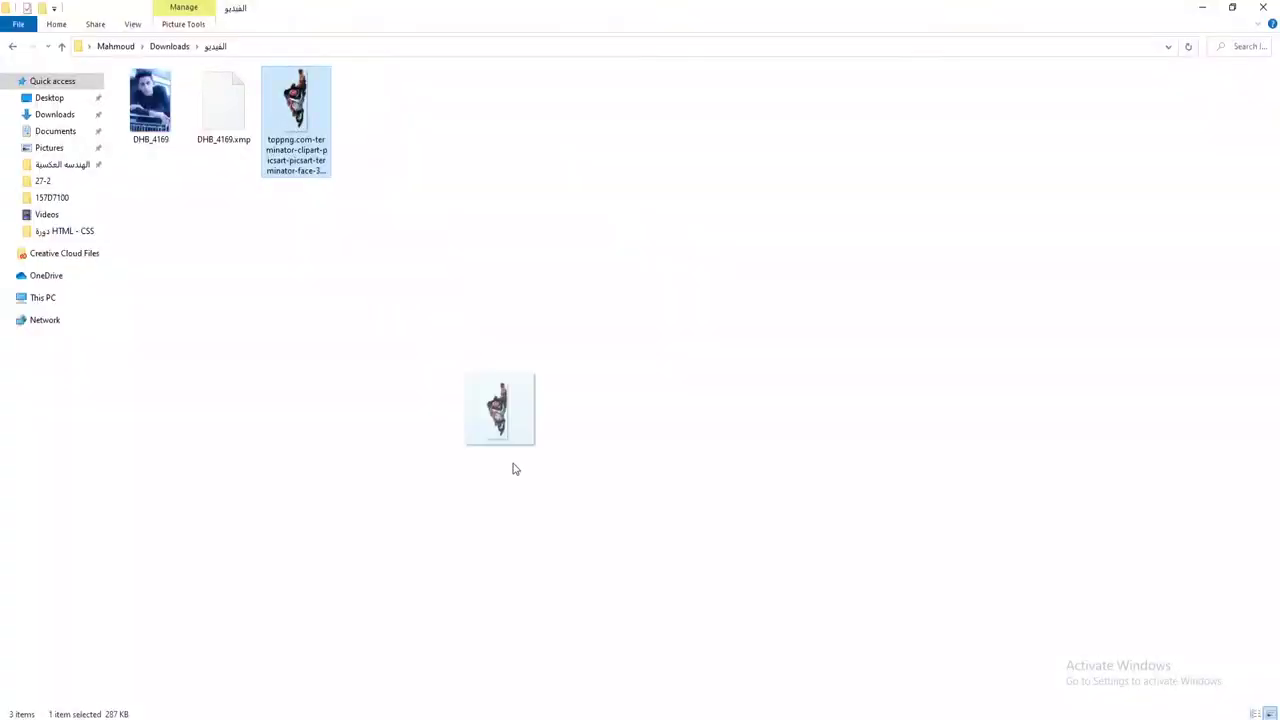
{"action": "mouse_move", "coordinate": [514, 466]}
{"action": "left_mouse_down"}
{"action": "mouse_move", "coordinate": [452, 718]}
{"action": "mouse_move", "coordinate": [493, 483]}
{"action": "left_mouse_up"}
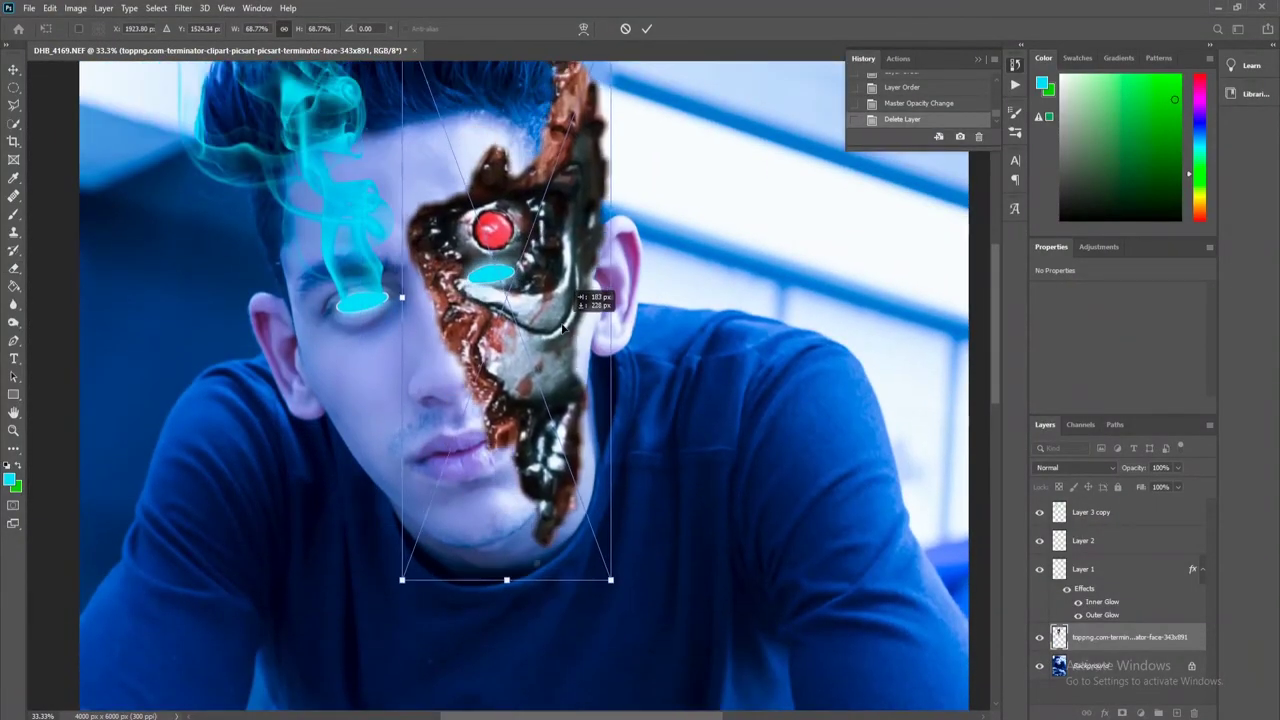
{"action": "left_click_drag", "start_coordinate": [594, 277], "coordinate": [578, 373]}
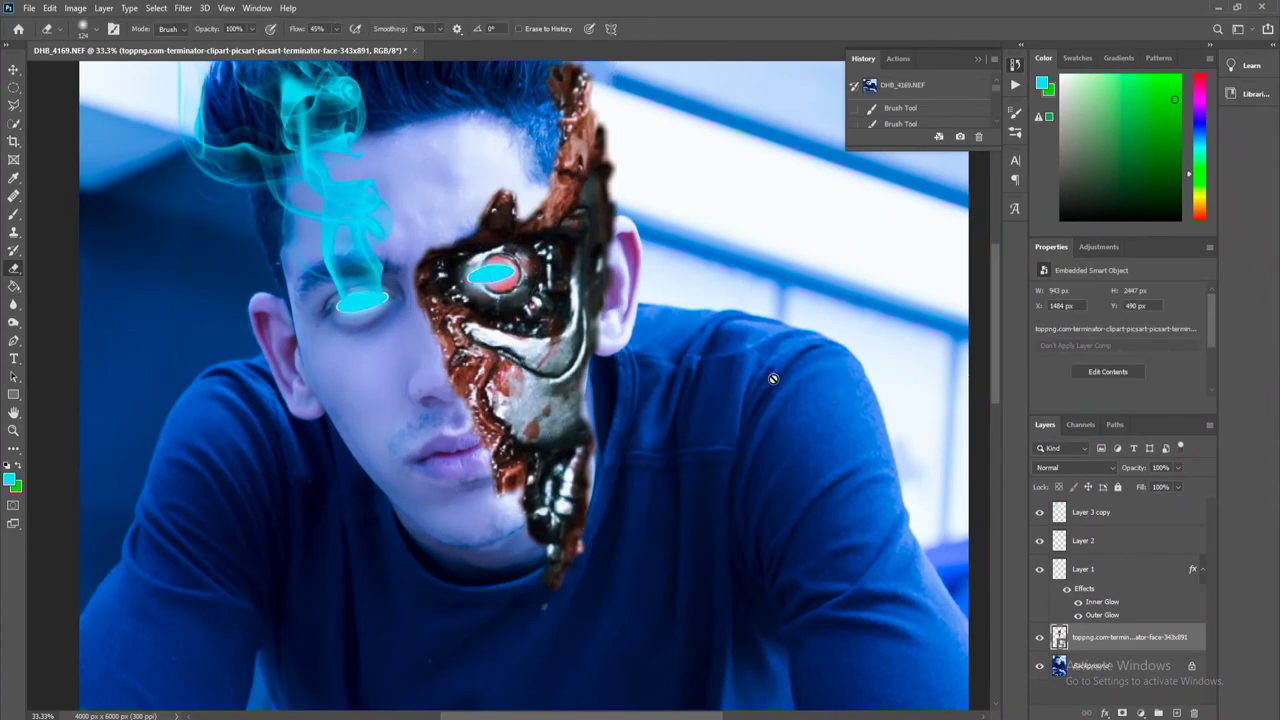
Mask the Terminator layer, set 50% opacity, and erase its edges at hairline, ear, jaw and chin.
{"action": "left_click", "coordinate": [1123, 713]}
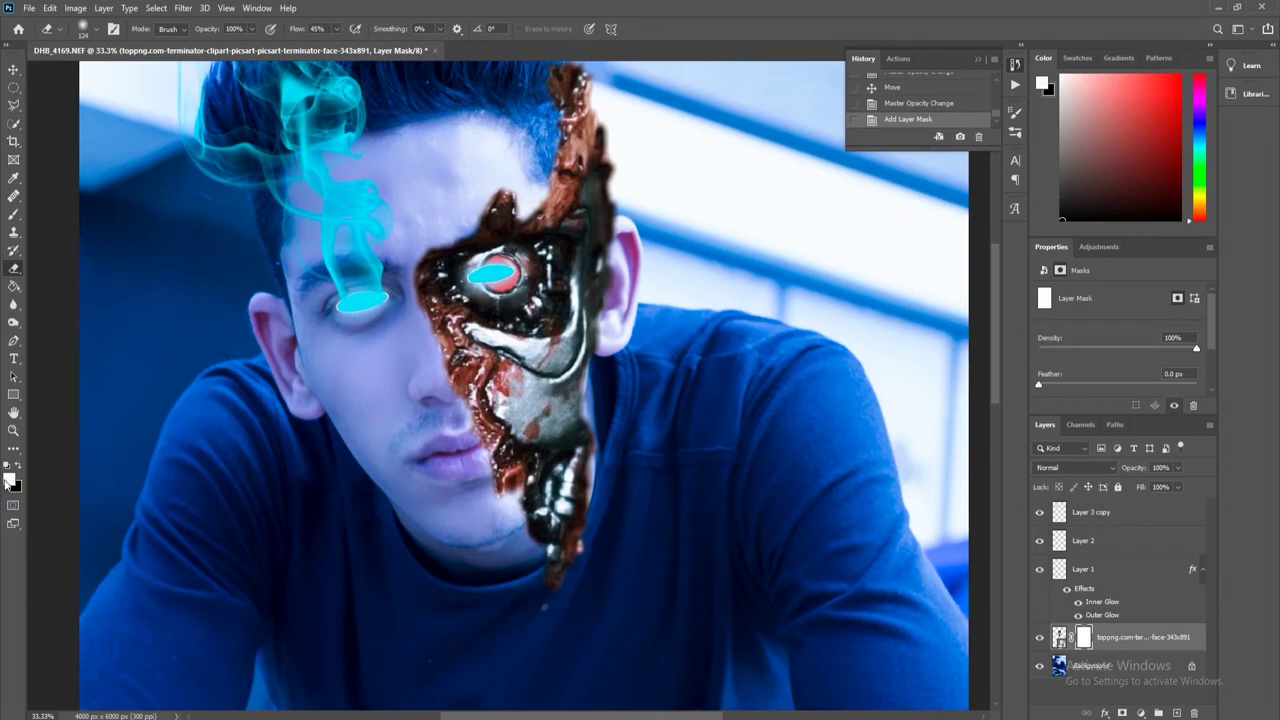
{"action": "scroll", "coordinate": [200, 400], "scroll_direction": "up", "scroll_amount": 2}
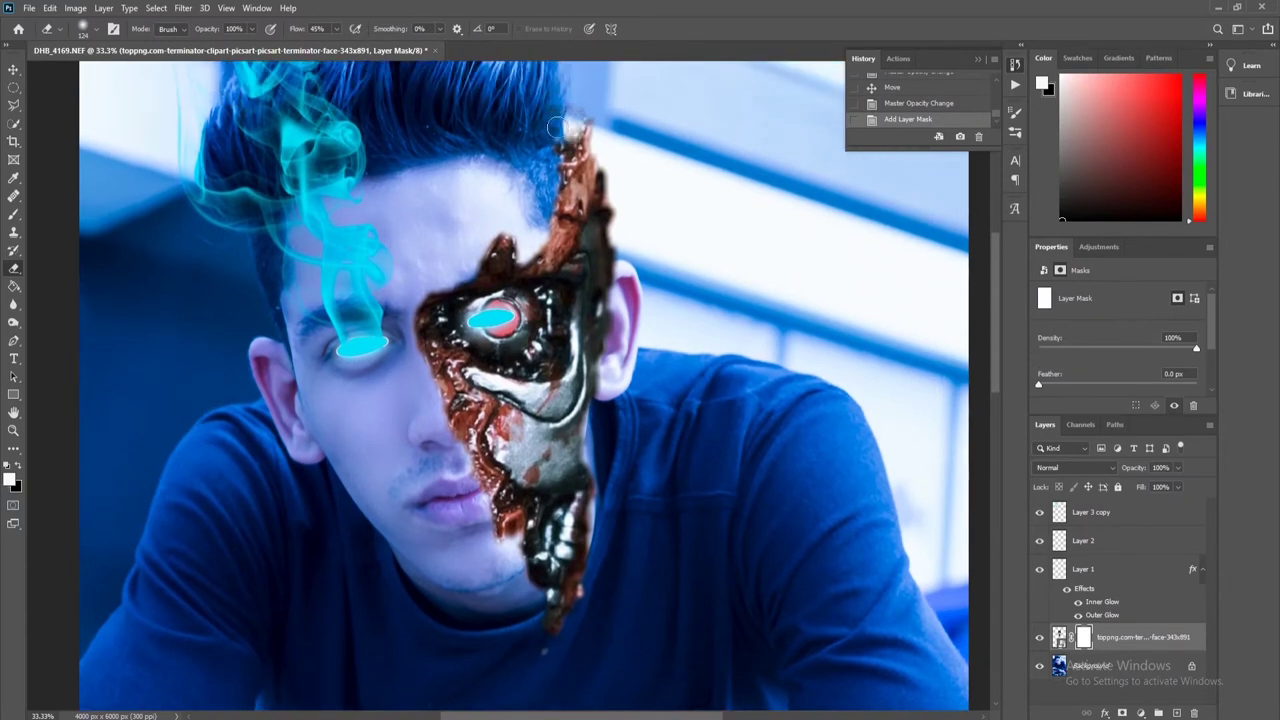
{"action": "left_click_drag", "start_coordinate": [555, 127], "coordinate": [600, 230]}
{"action": "key", "text": "5"}
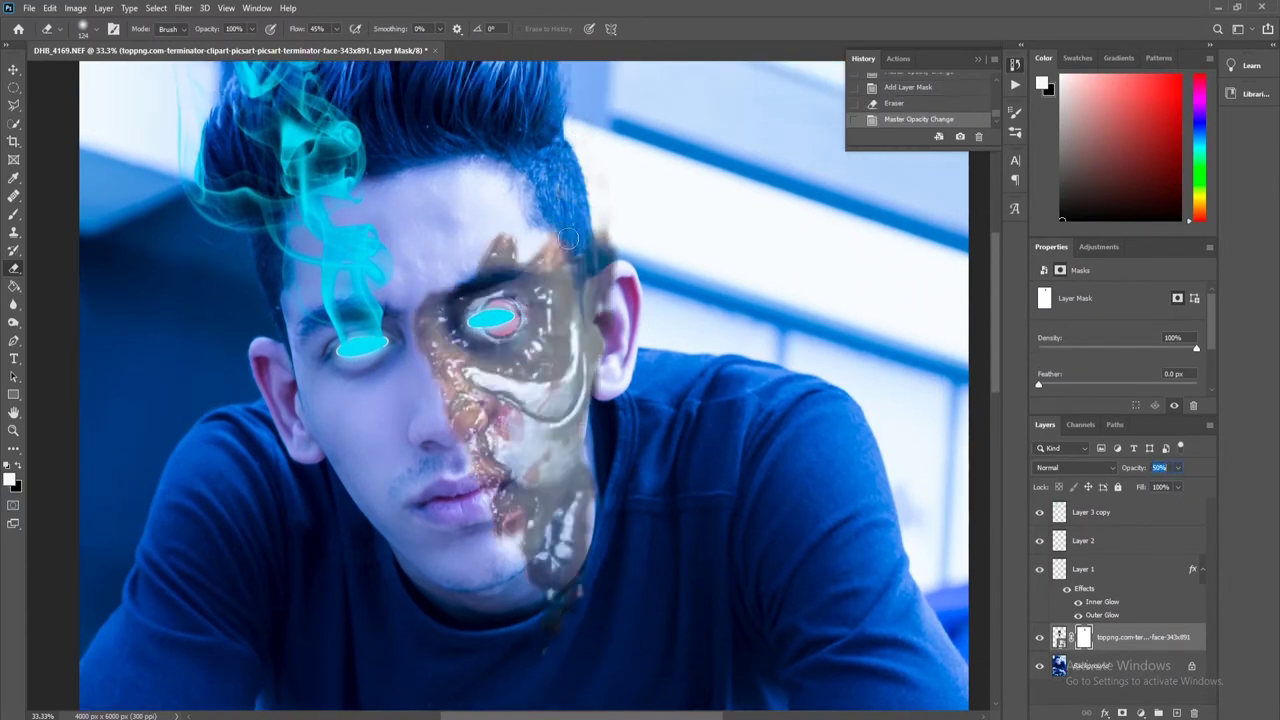
{"action": "left_click_drag", "start_coordinate": [567, 238], "coordinate": [595, 345]}
{"action": "left_click_drag", "start_coordinate": [590, 470], "coordinate": [565, 519]}
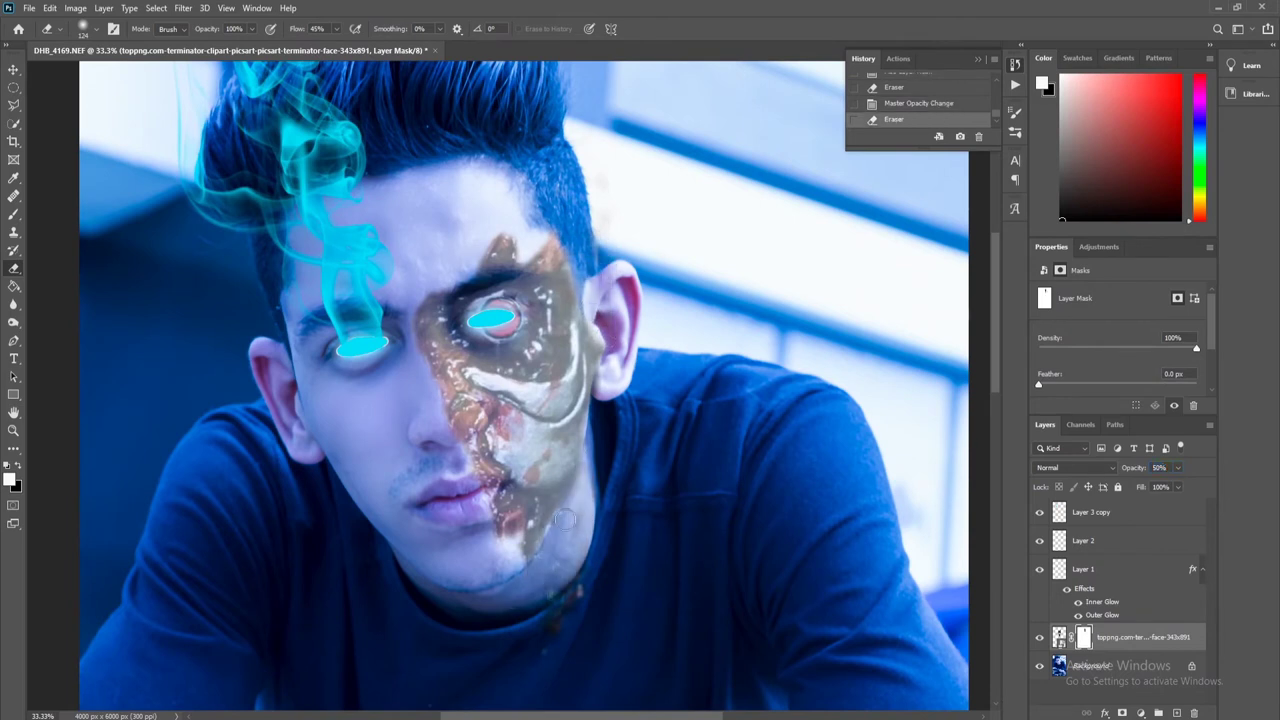
{"action": "left_click_drag", "start_coordinate": [560, 605], "coordinate": [602, 439]}
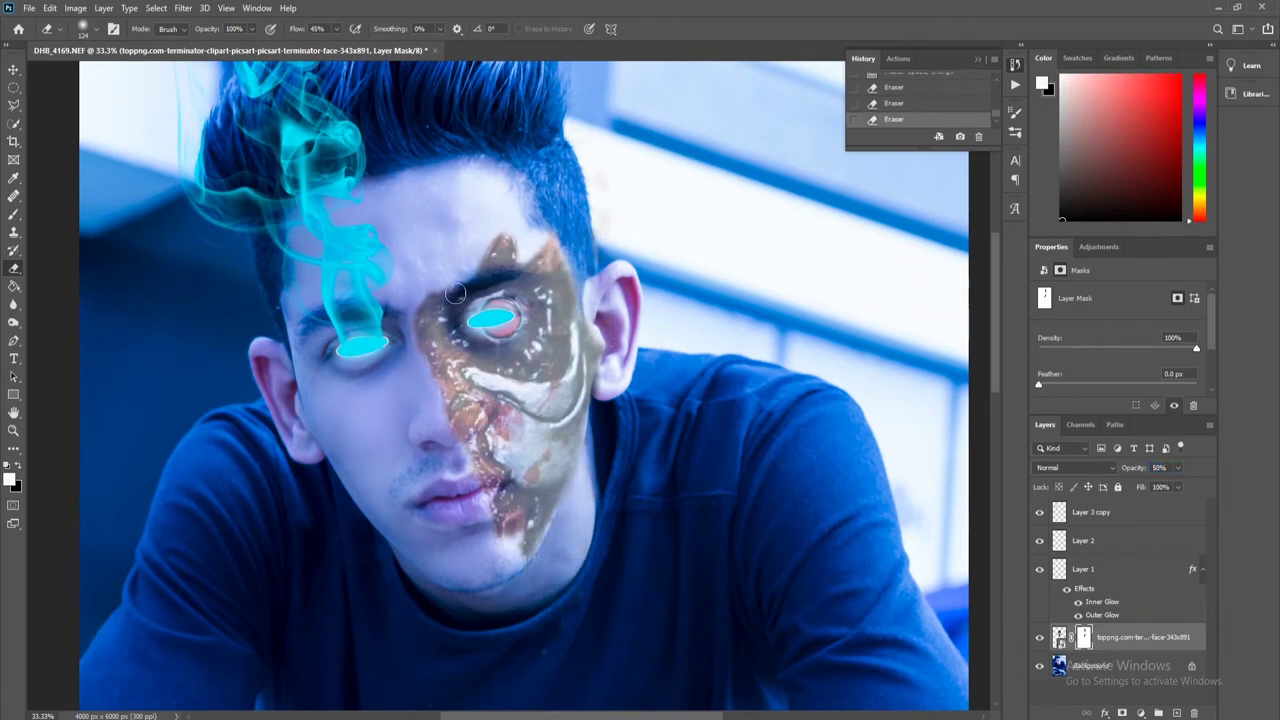
{"action": "left_click_drag", "start_coordinate": [458, 290], "coordinate": [522, 264]}
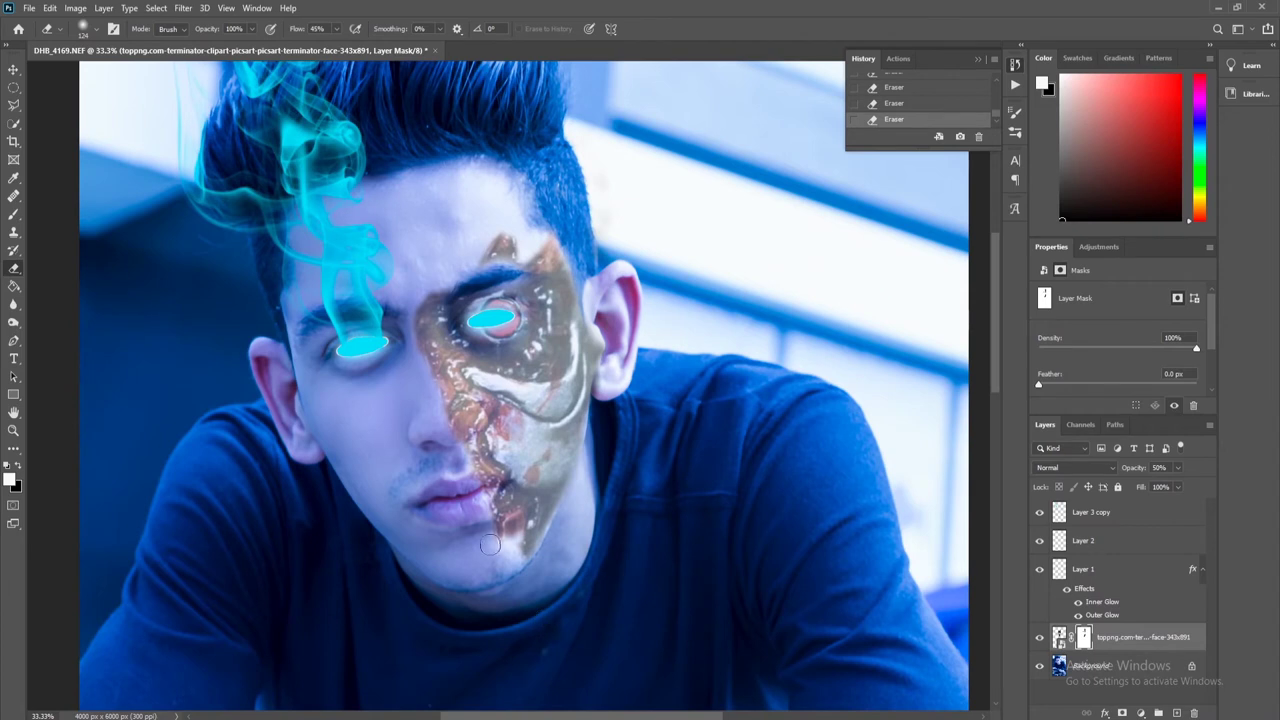
{"action": "scroll", "coordinate": [508, 545], "scroll_direction": "up", "scroll_amount": 2}
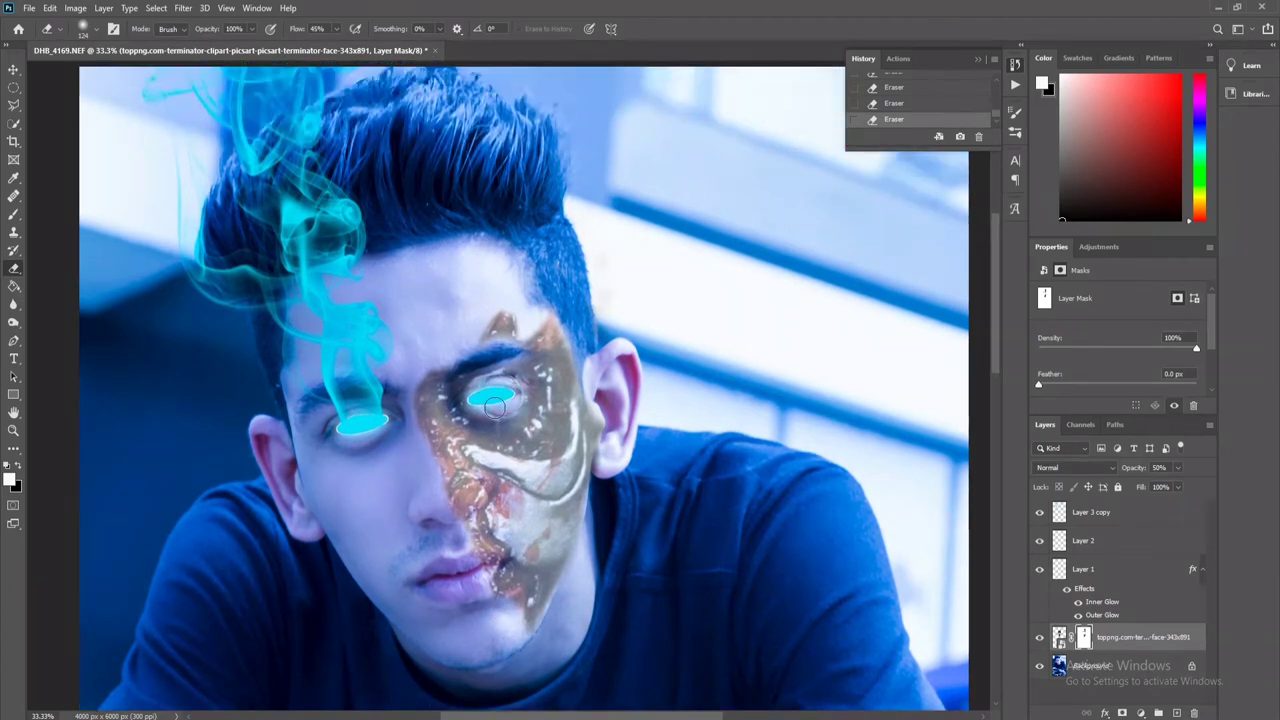
{"action": "scroll", "coordinate": [494, 405], "scroll_direction": "down", "scroll_amount": 1}
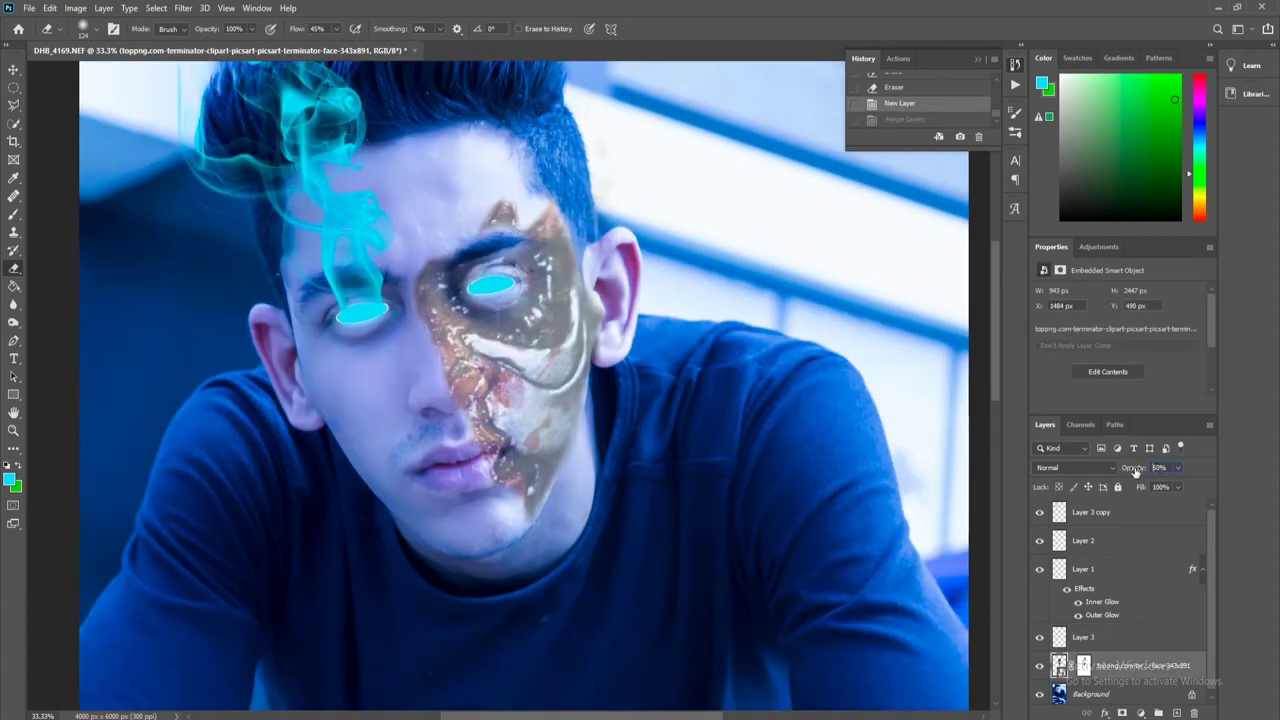
{"action": "type", "text": "100"}
Restore the Terminator layer to 100% opacity and merge it with the empty Layer 3.
{"action": "key", "text": "Return"}
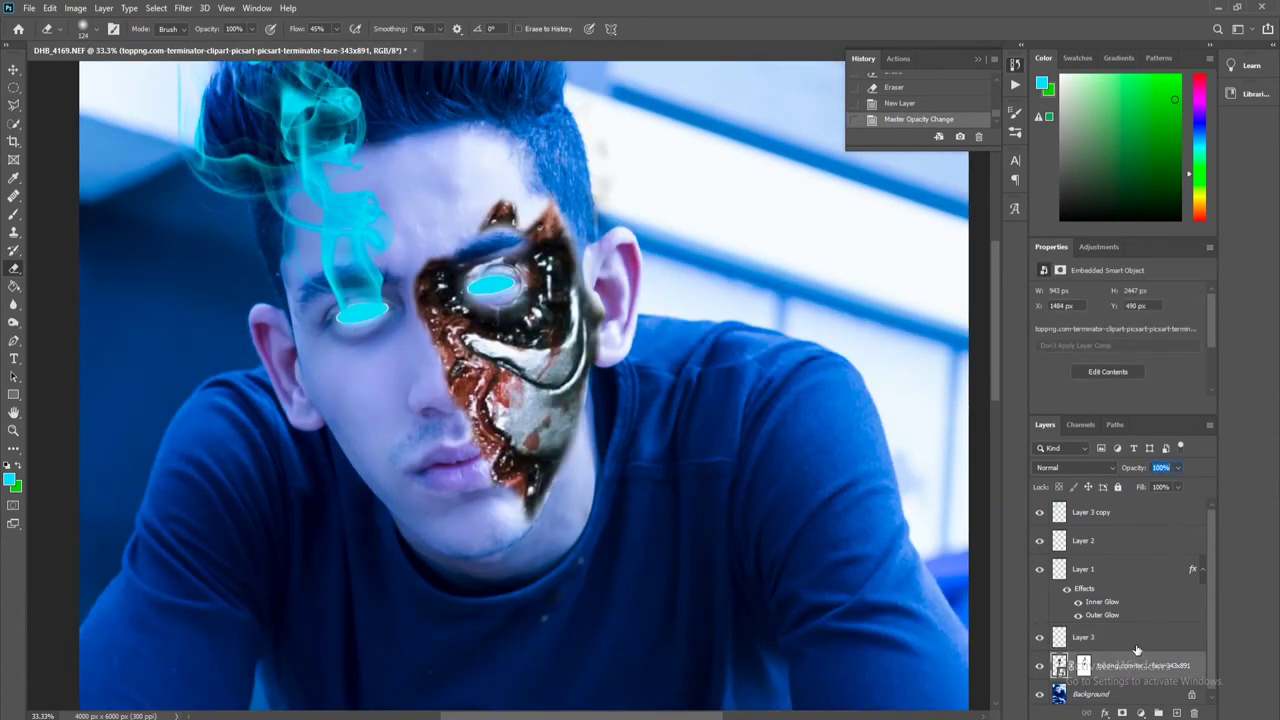
{"action": "scroll", "coordinate": [1136, 651], "scroll_direction": "down", "scroll_amount": 1}
{"action": "left_click", "coordinate": [1124, 627], "text": "shift"}
{"action": "right_click", "coordinate": [1124, 627]}
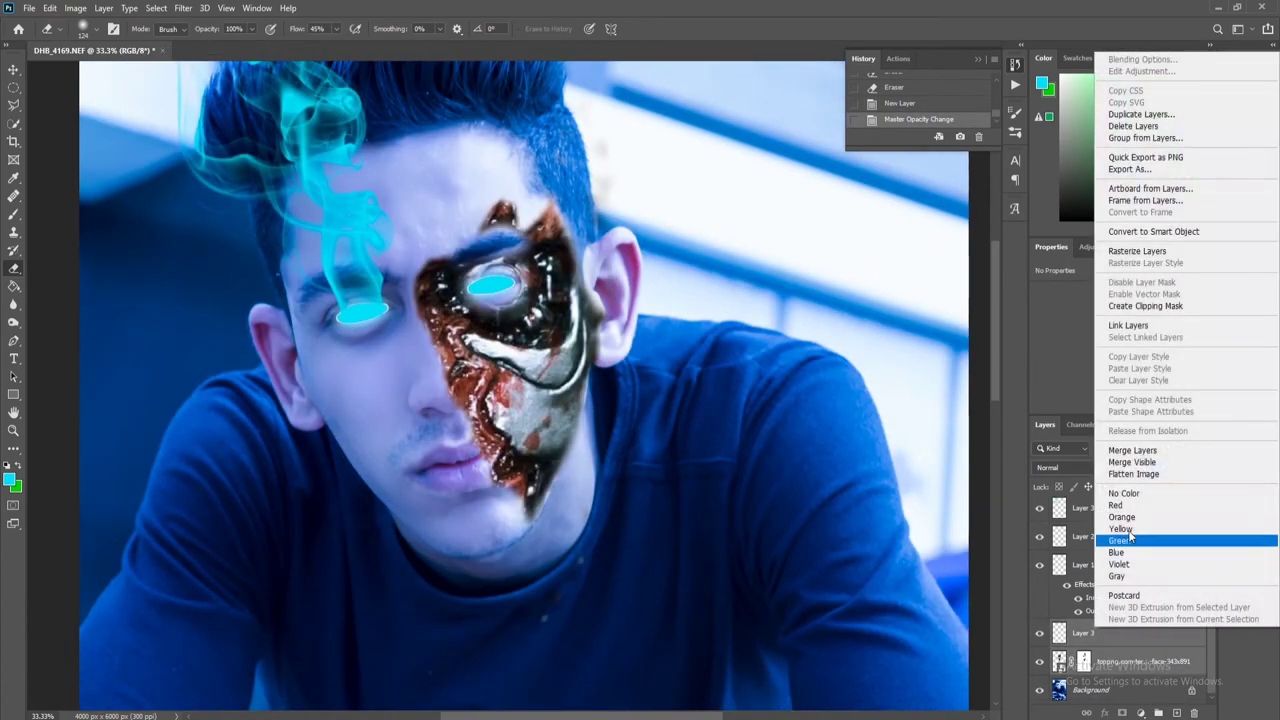
{"action": "left_click", "coordinate": [1153, 453]}
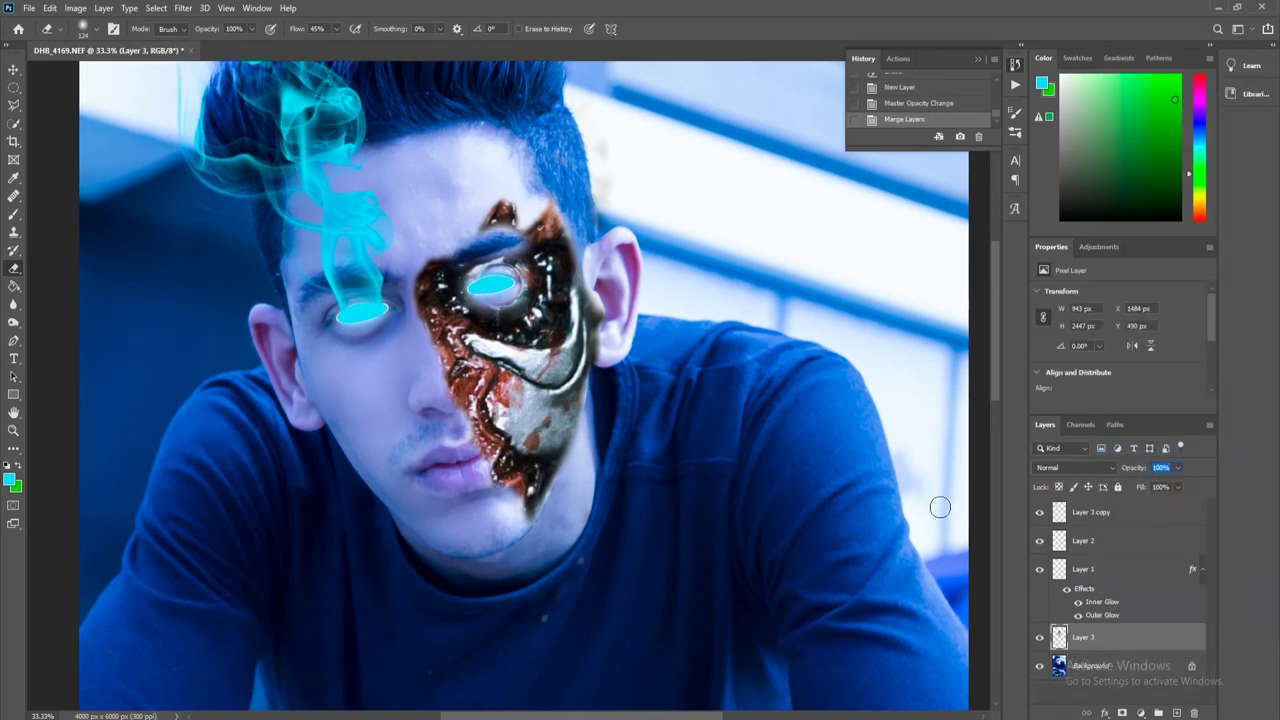
{"action": "left_click", "coordinate": [1112, 684]}
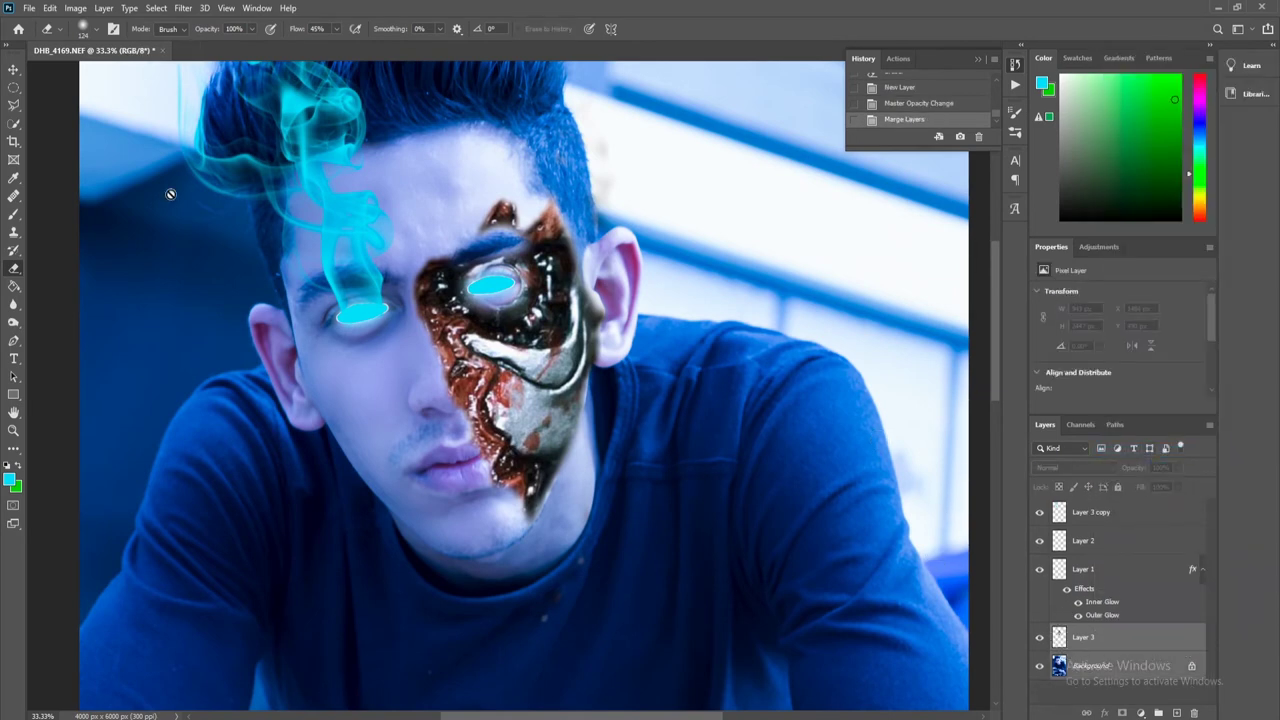
{"action": "left_click", "coordinate": [49, 8]}
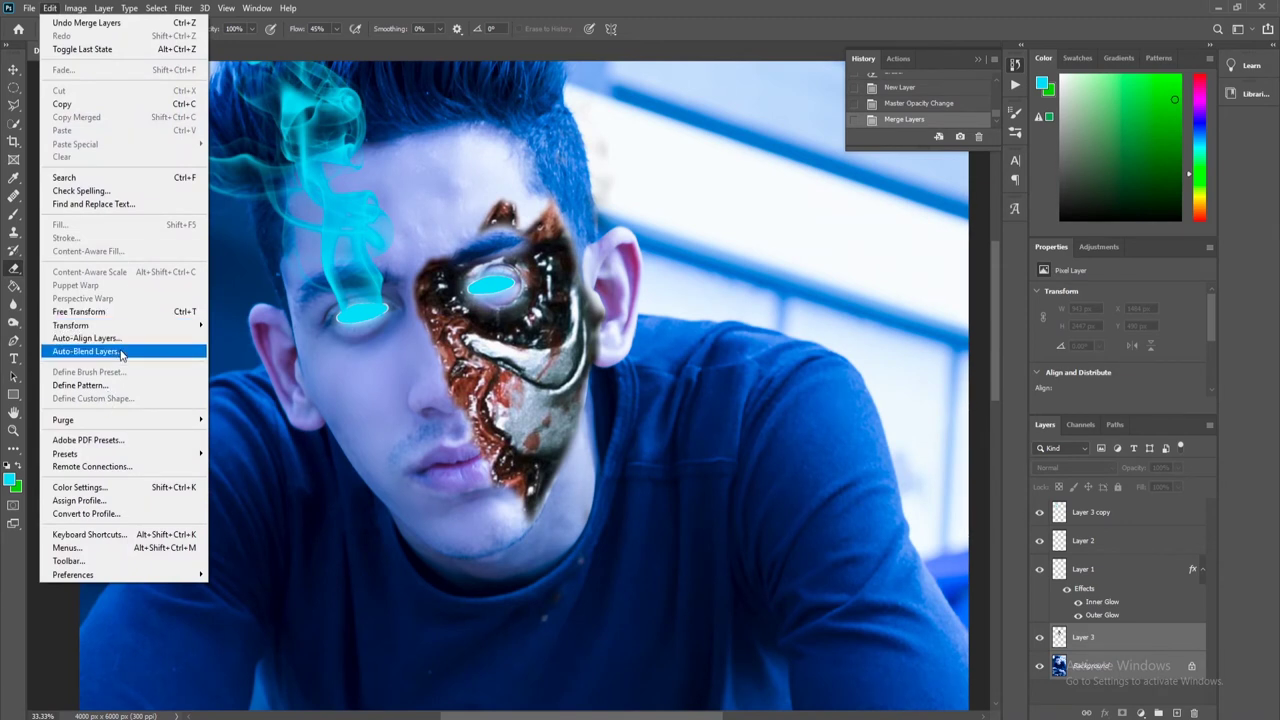
Auto-Blend the layers as Stack Images with seamless tones, dismissing the trim error.
{"action": "left_click", "coordinate": [120, 353]}
{"action": "left_click", "coordinate": [543, 257]}
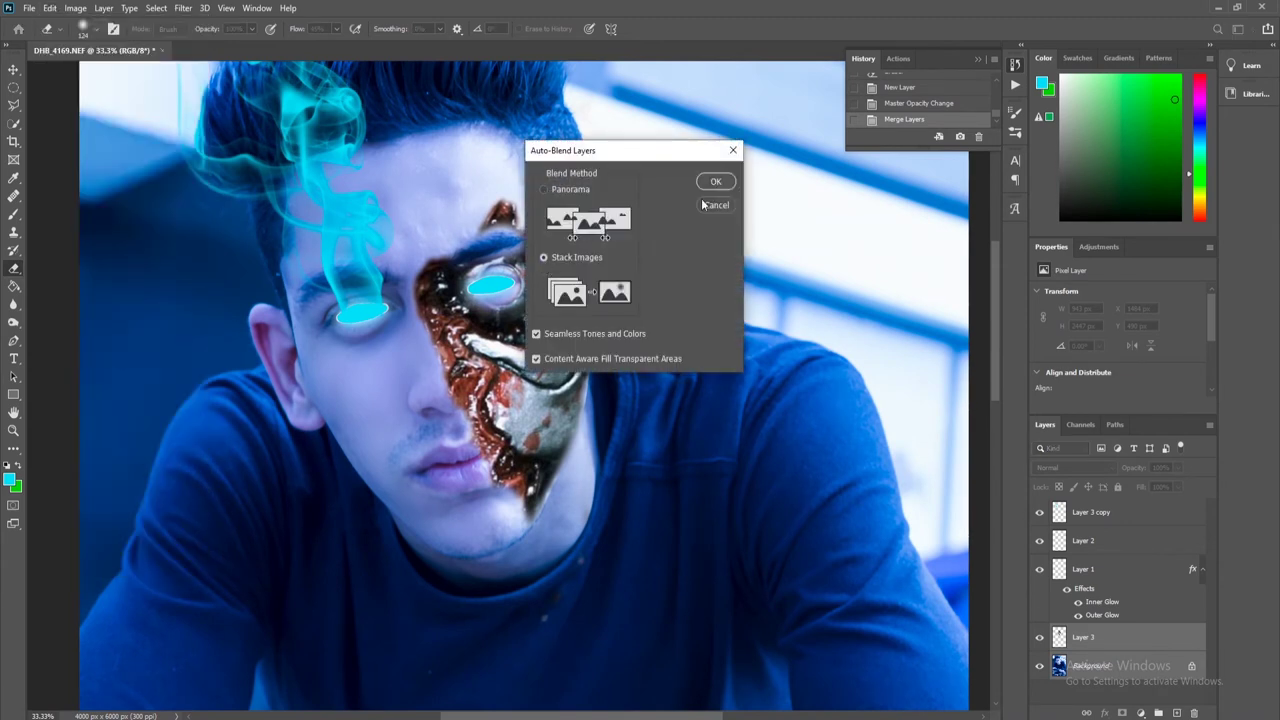
{"action": "left_click", "coordinate": [716, 181]}
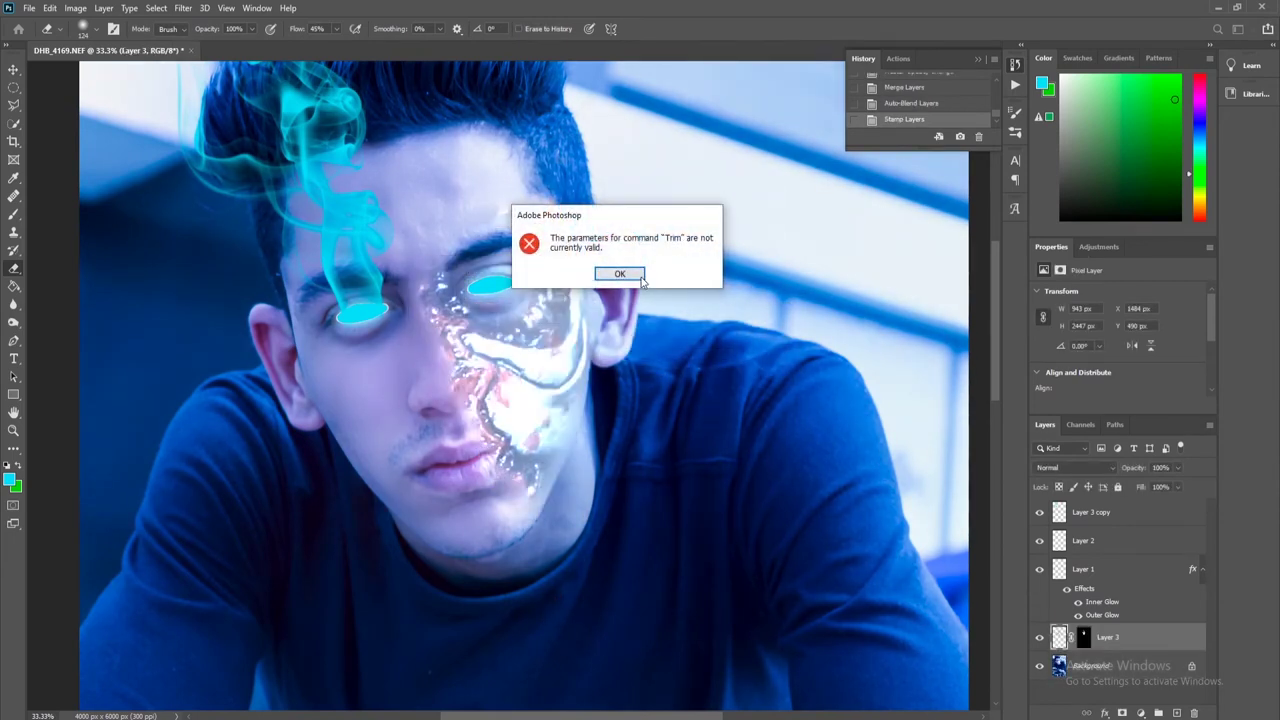
{"action": "left_click", "coordinate": [620, 274]}
{"action": "scroll", "coordinate": [788, 338], "scroll_direction": "down", "scroll_amount": 2}
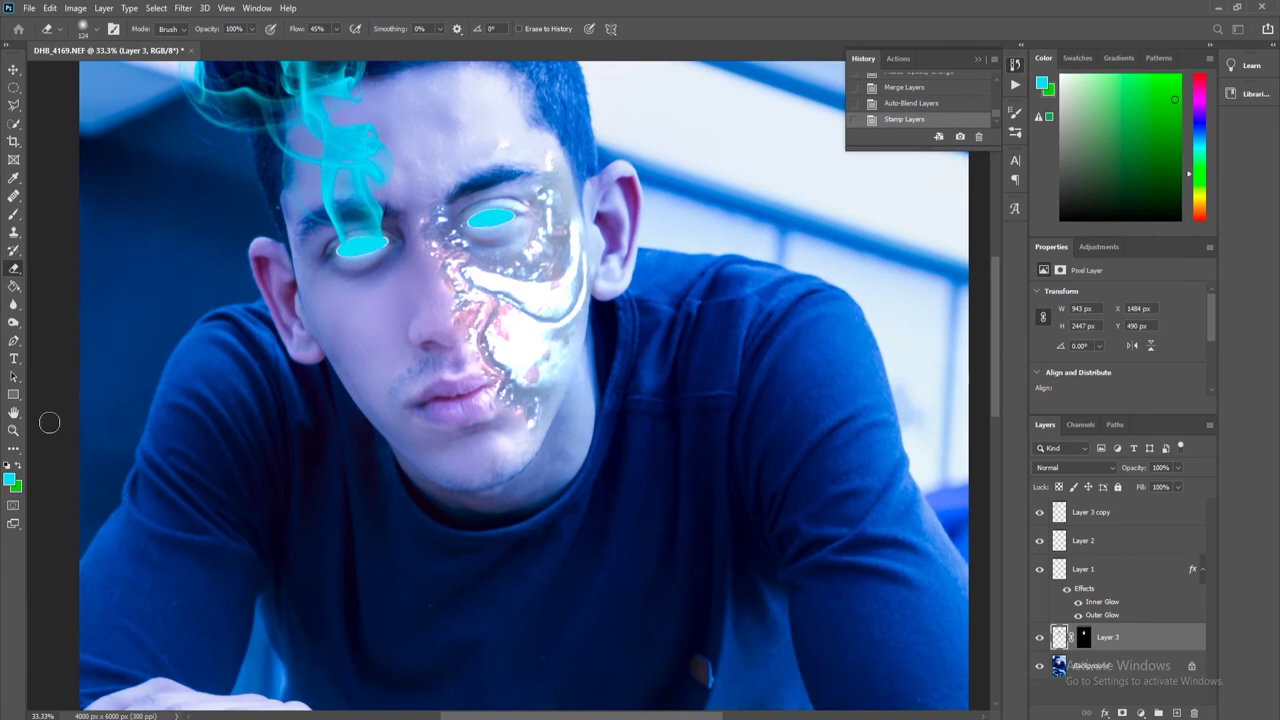
{"action": "left_click", "coordinate": [13, 430]}
Select Background, Layer 1, Layer 2 and Layer 3 and Merge Visible them into the Background.
{"action": "left_click", "coordinate": [400, 29]}
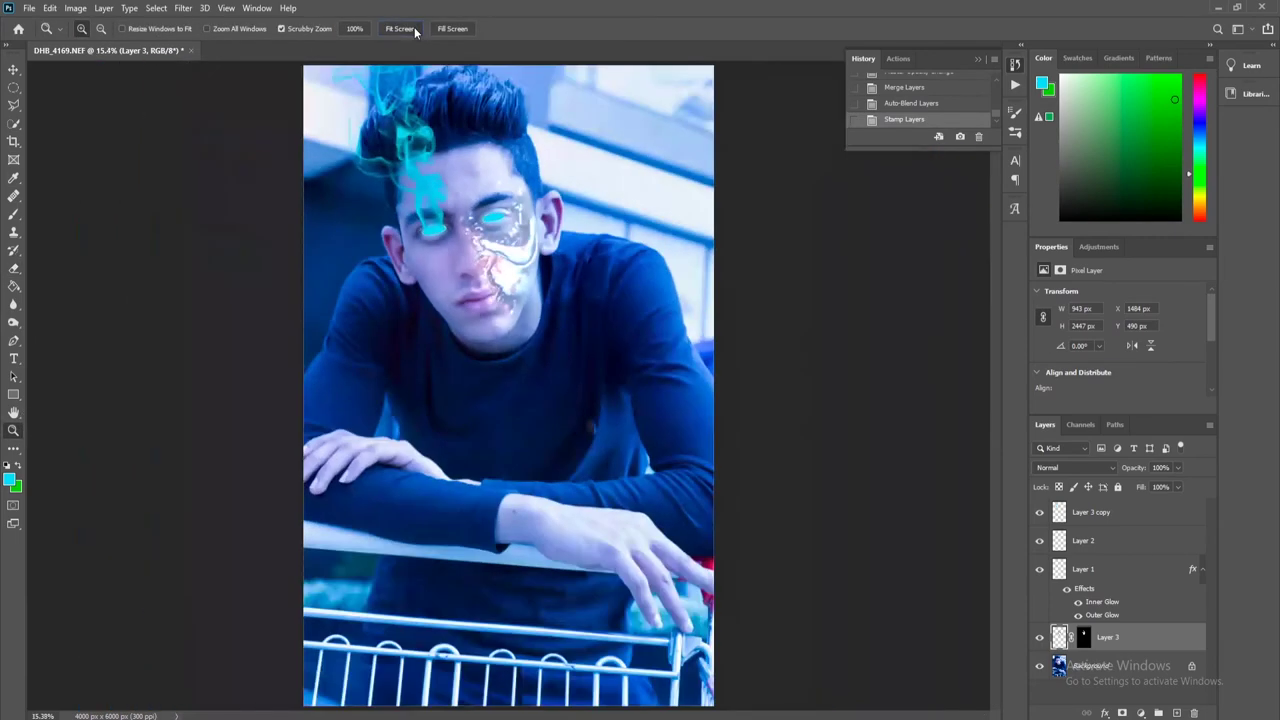
{"action": "left_click", "coordinate": [1134, 677]}
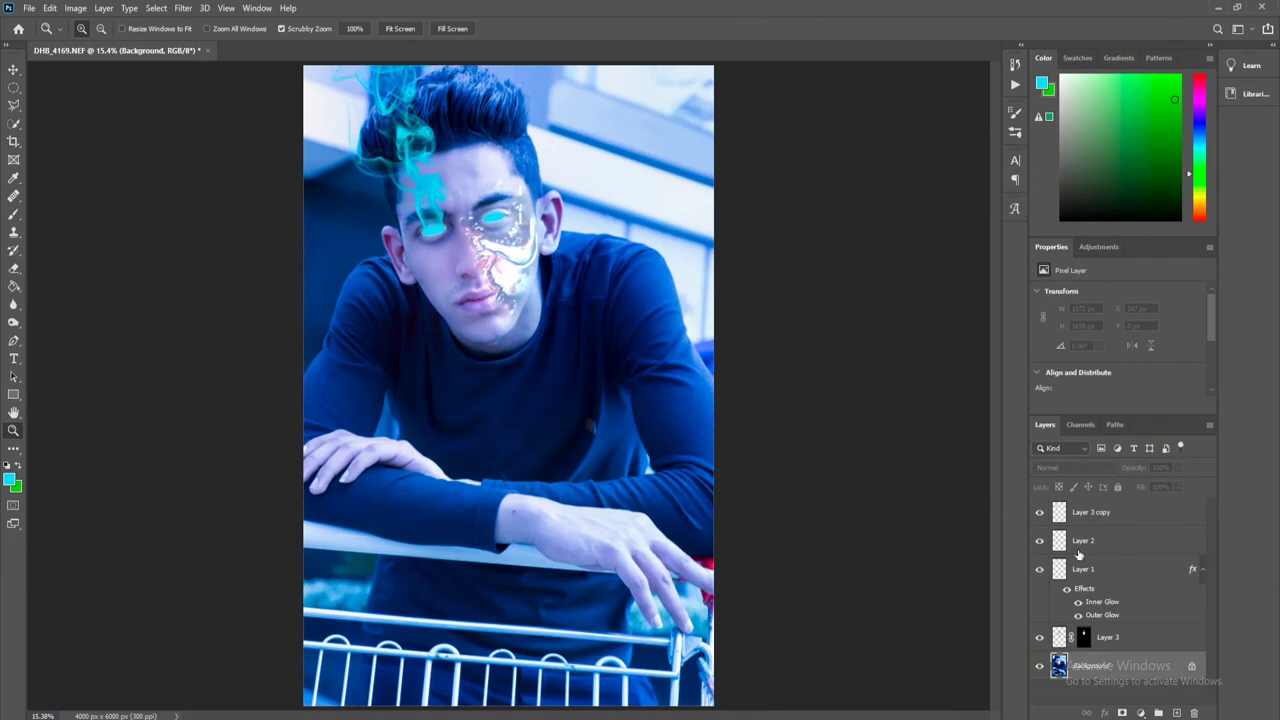
{"action": "left_click", "coordinate": [1110, 570]}
{"action": "left_click", "coordinate": [1108, 545], "text": "shift"}
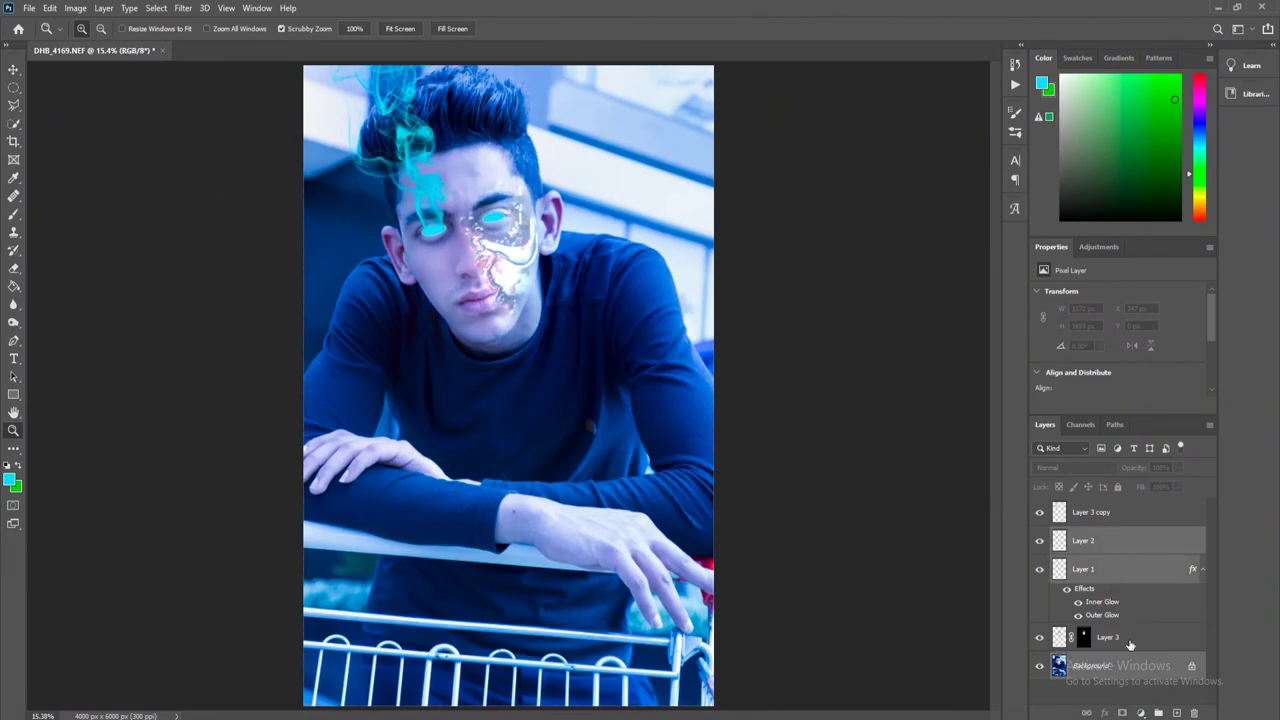
{"action": "left_click", "coordinate": [1130, 640], "text": "shift"}
{"action": "right_click", "coordinate": [1130, 640]}
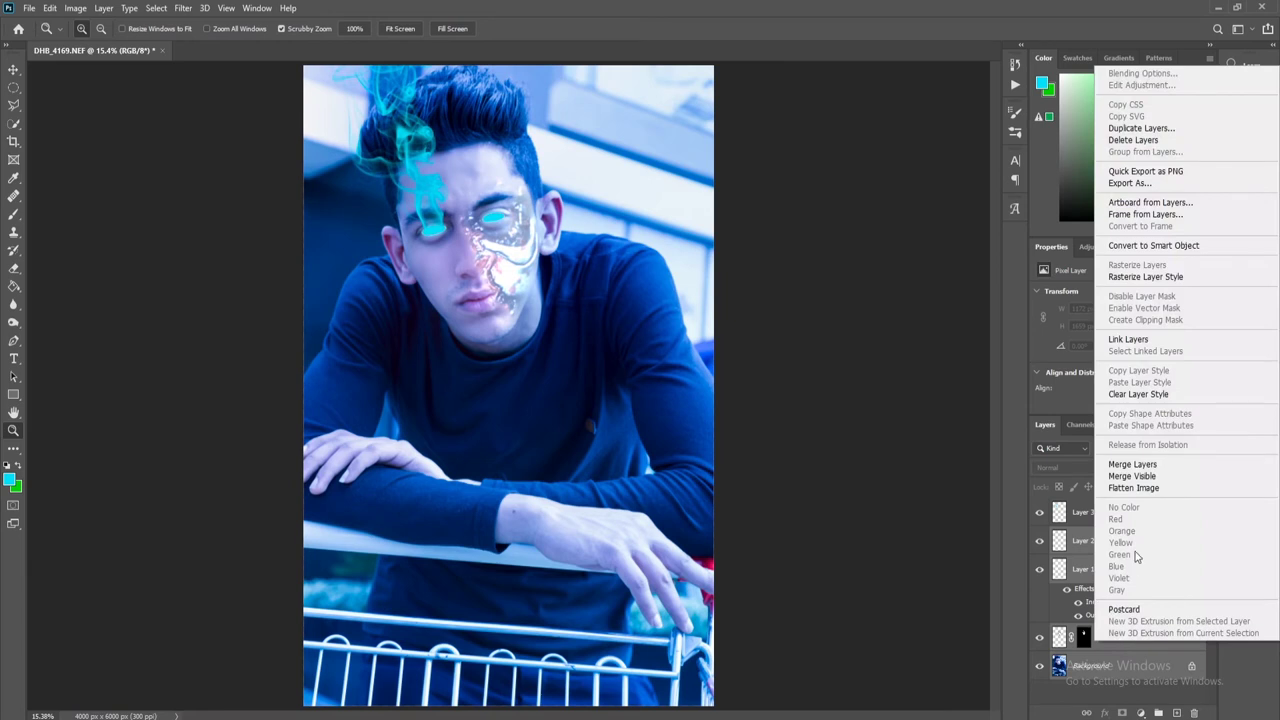
{"action": "left_click", "coordinate": [1140, 477]}
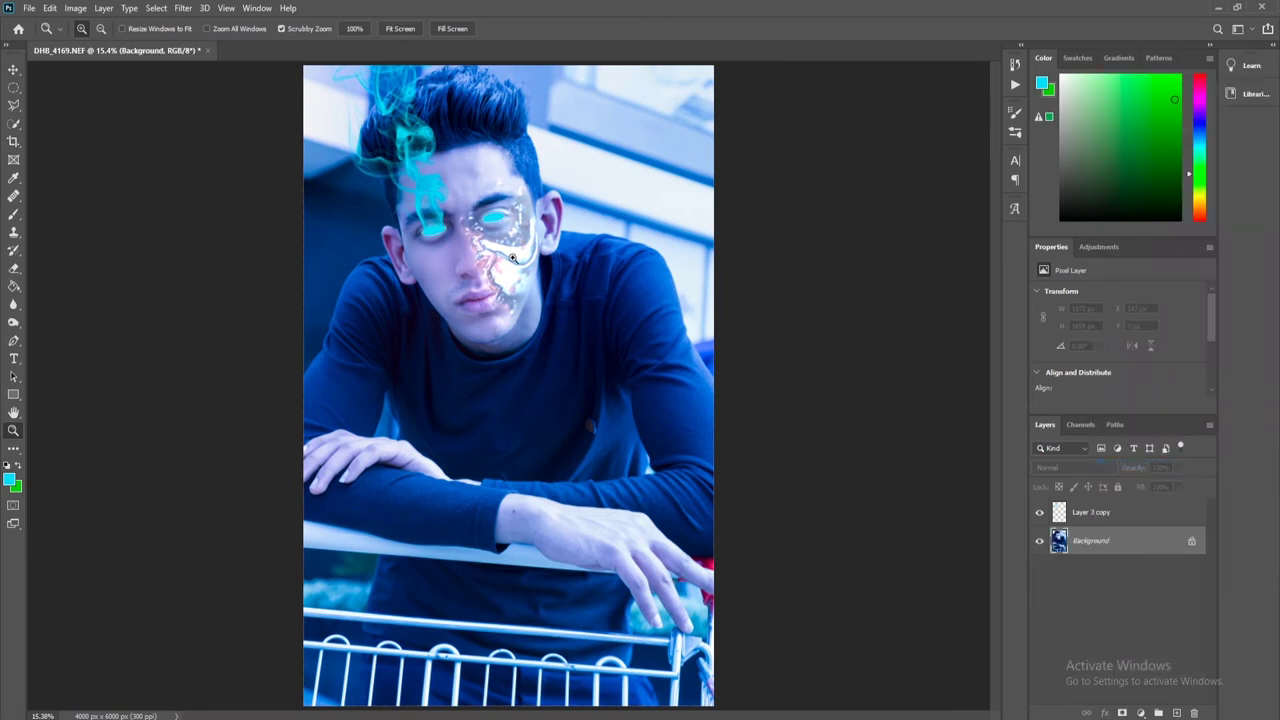
{"action": "left_click", "coordinate": [184, 8]}
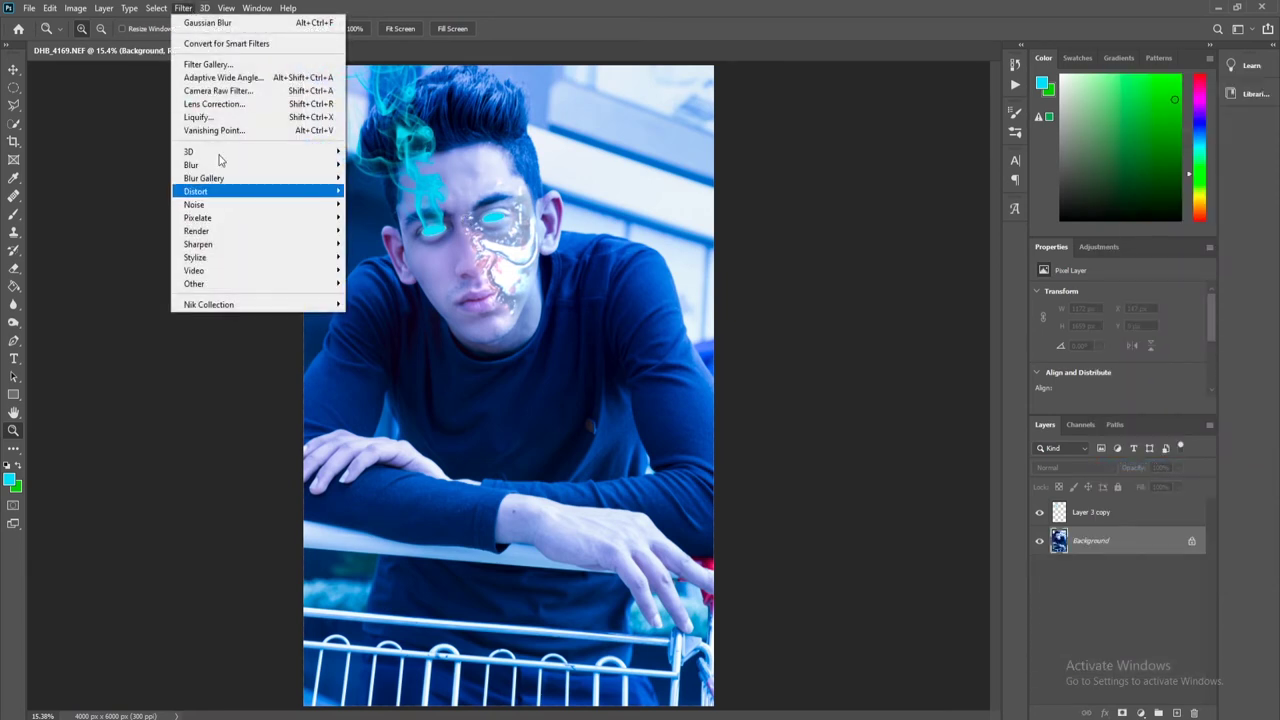
Grade the whole photo teal with Camera Raw's Urban Soot-8 preset.
{"action": "left_click", "coordinate": [226, 92]}
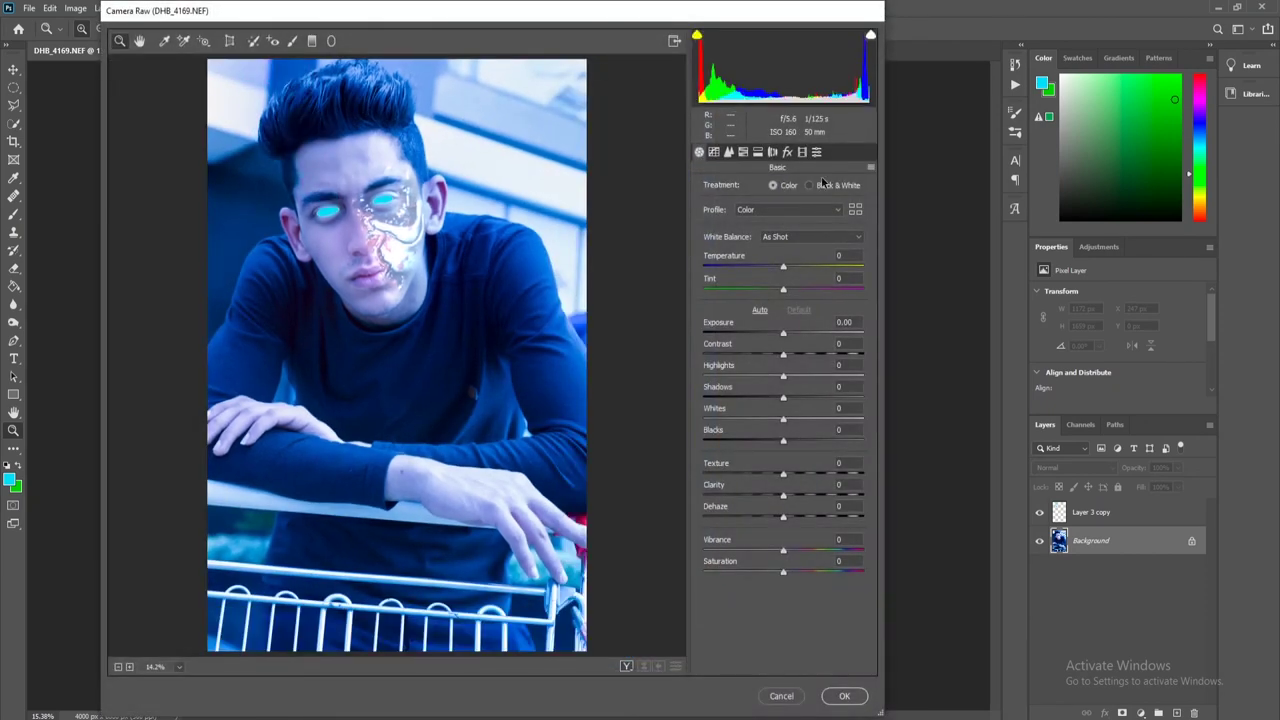
{"action": "left_click", "coordinate": [816, 152]}
{"action": "left_click", "coordinate": [737, 204]}
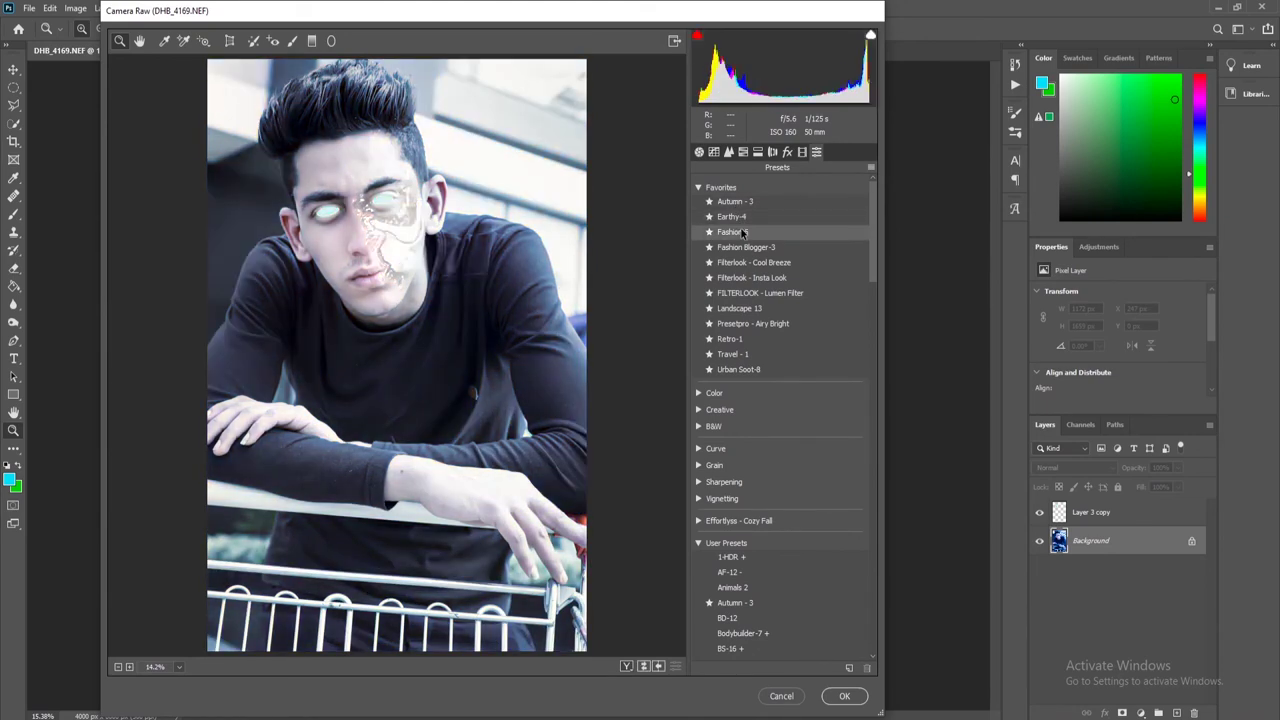
{"action": "left_click", "coordinate": [738, 371]}
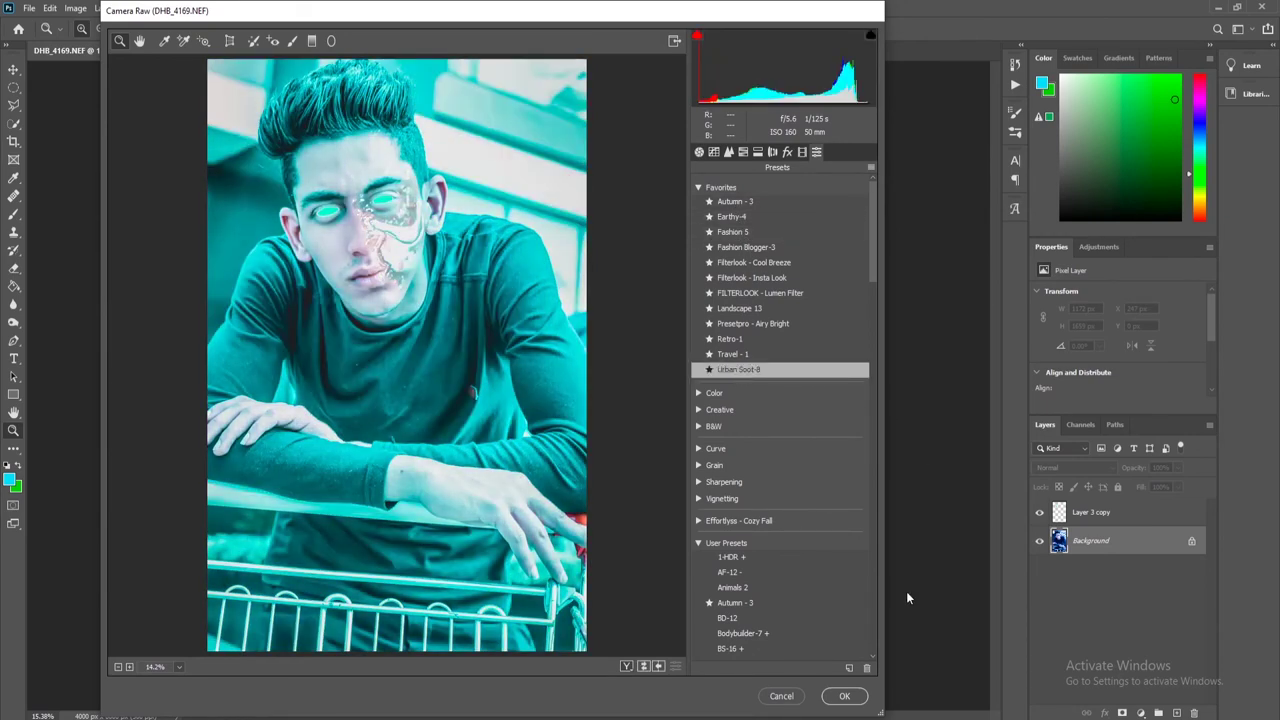
{"action": "left_click", "coordinate": [844, 696]}
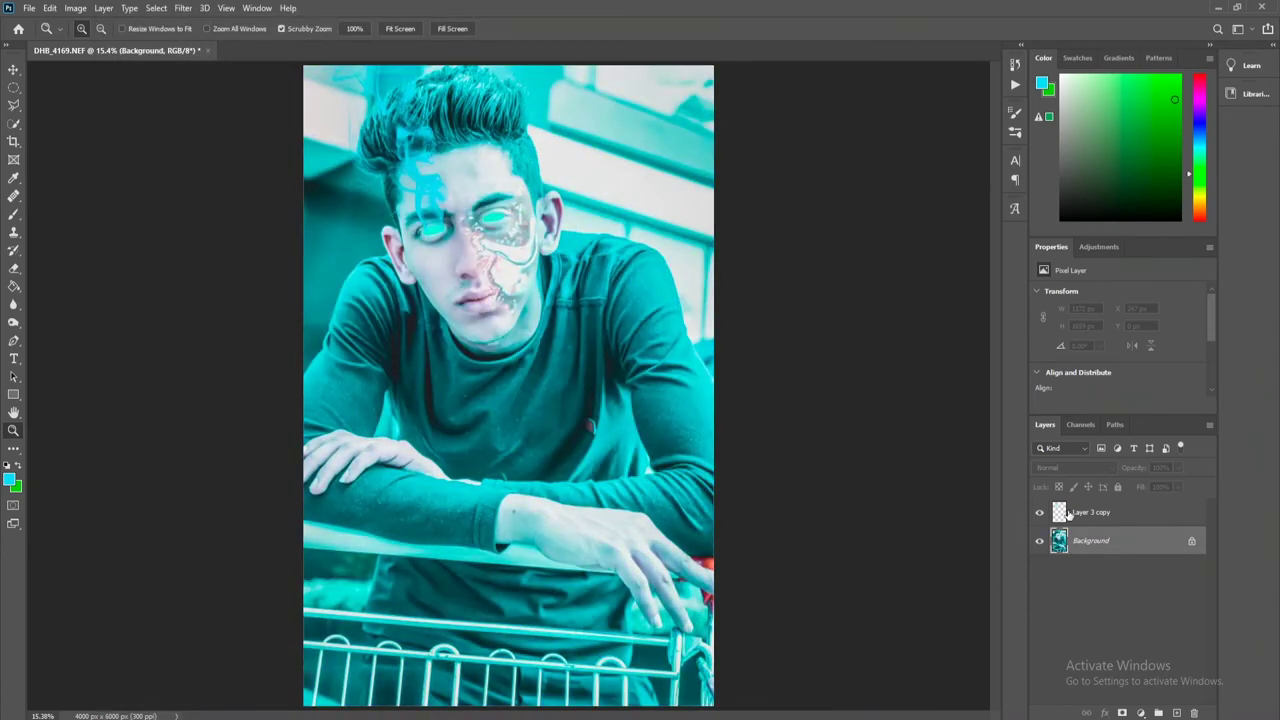
{"action": "left_click", "coordinate": [1068, 514]}
Darken the hair smoke by merging a Difference-blended copy into Layer 3 copy.
{"action": "key", "text": "ctrl+j"}
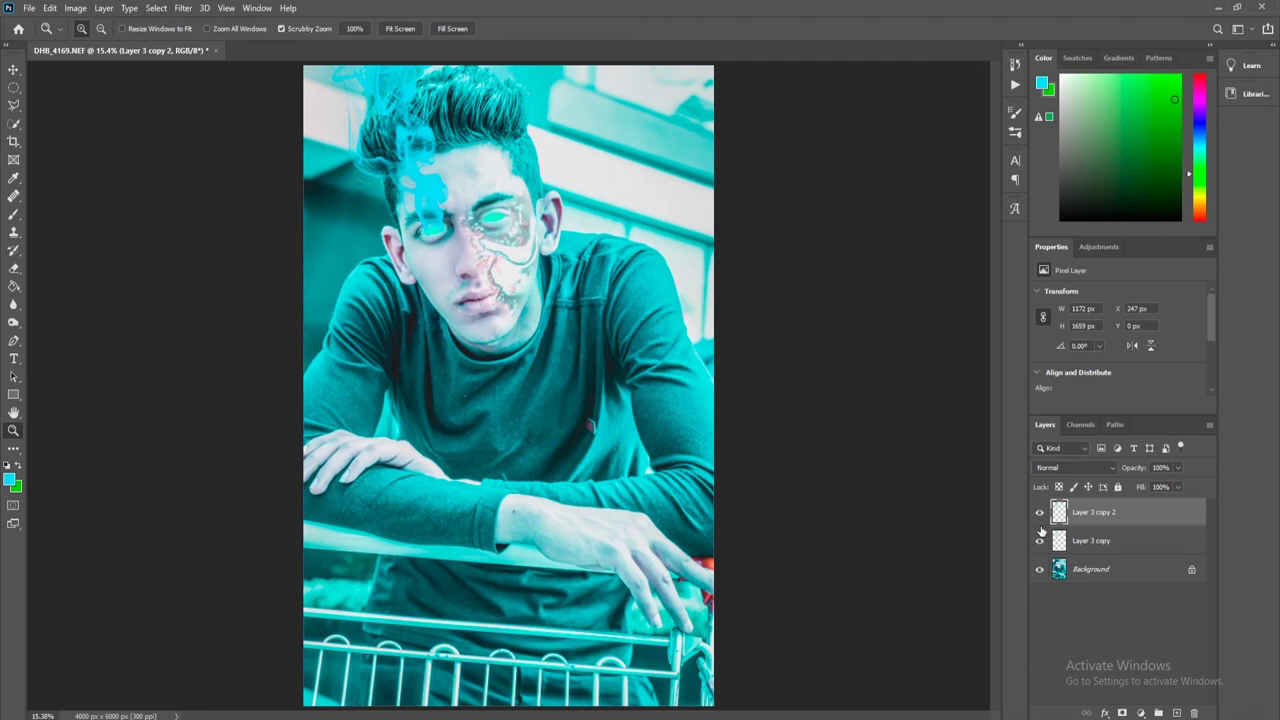
{"action": "left_click", "coordinate": [1085, 468]}
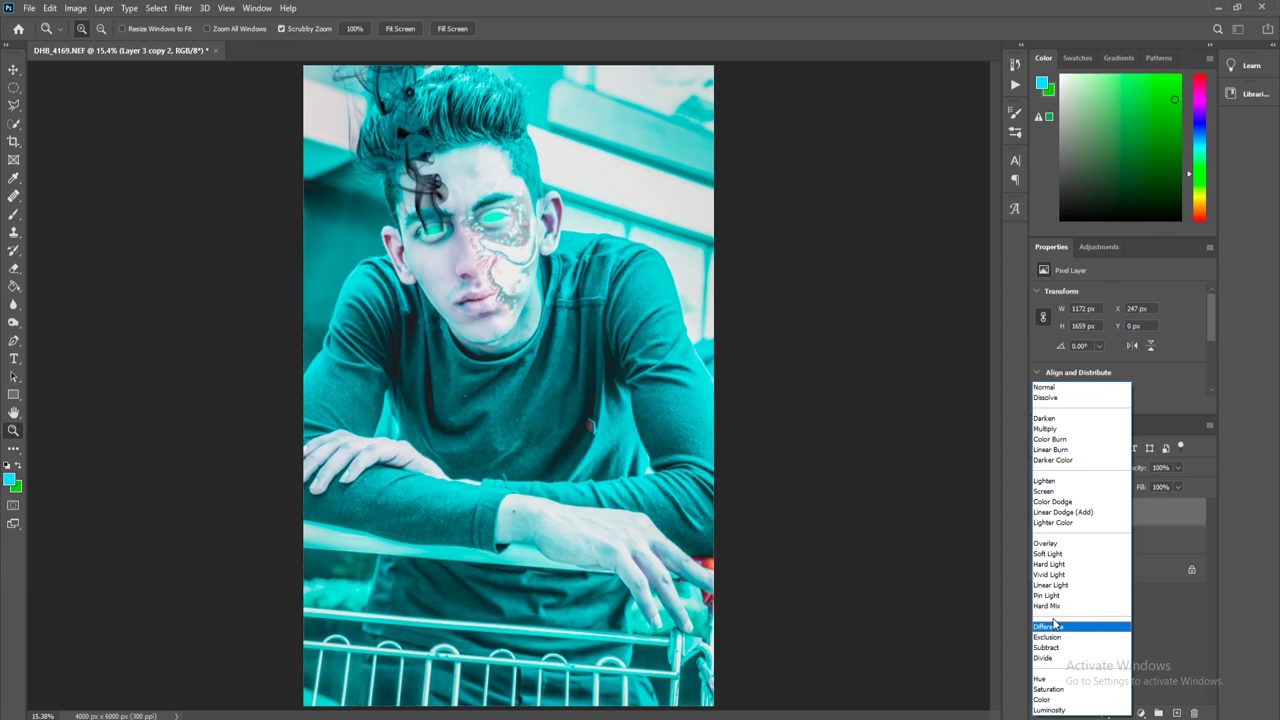
{"action": "left_click", "coordinate": [1055, 625]}
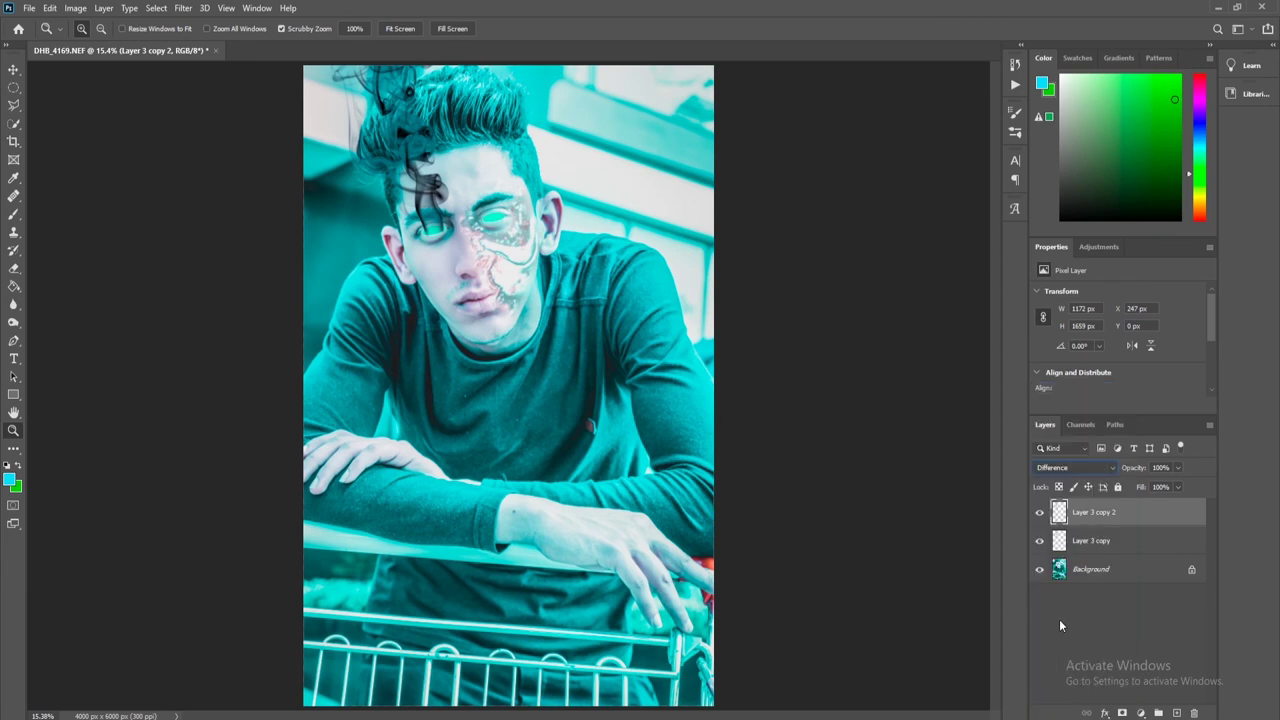
{"action": "right_click", "coordinate": [1113, 544]}
{"action": "left_click", "coordinate": [992, 545]}
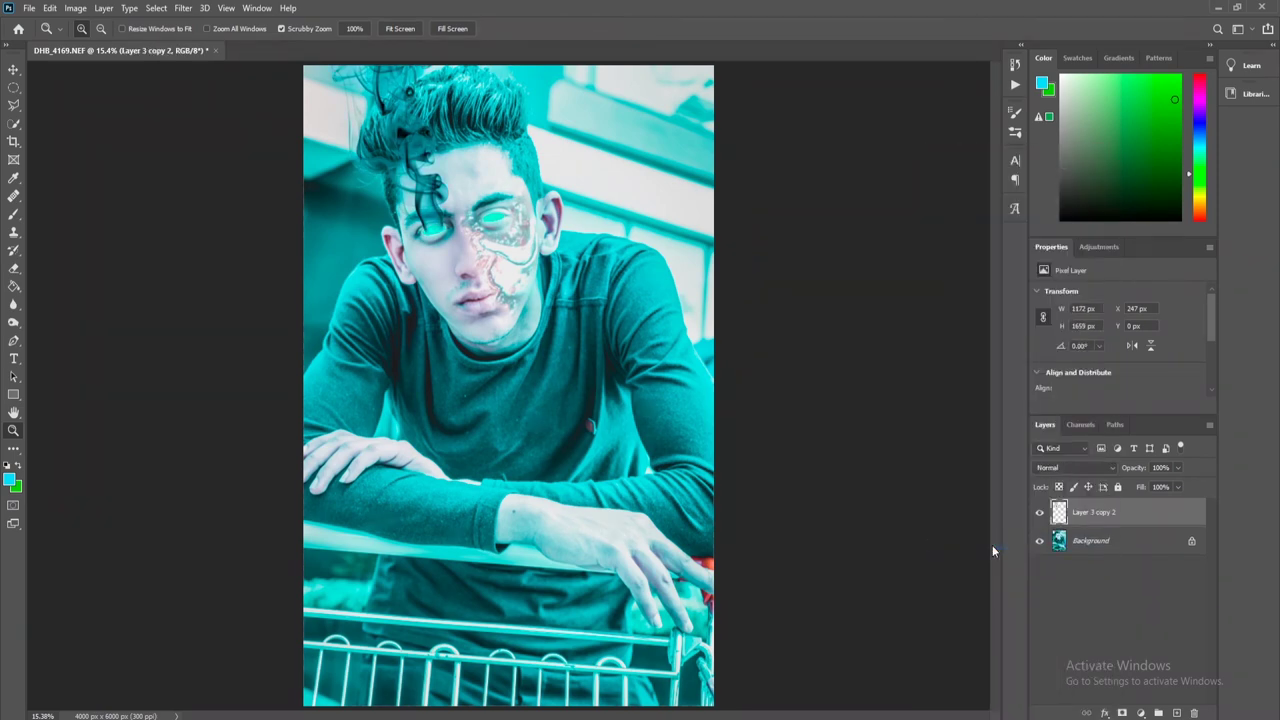
Duplicate the merged smoke layer and drag the purple flare PNG into Photoshop.
{"action": "key", "text": "ctrl+j"}
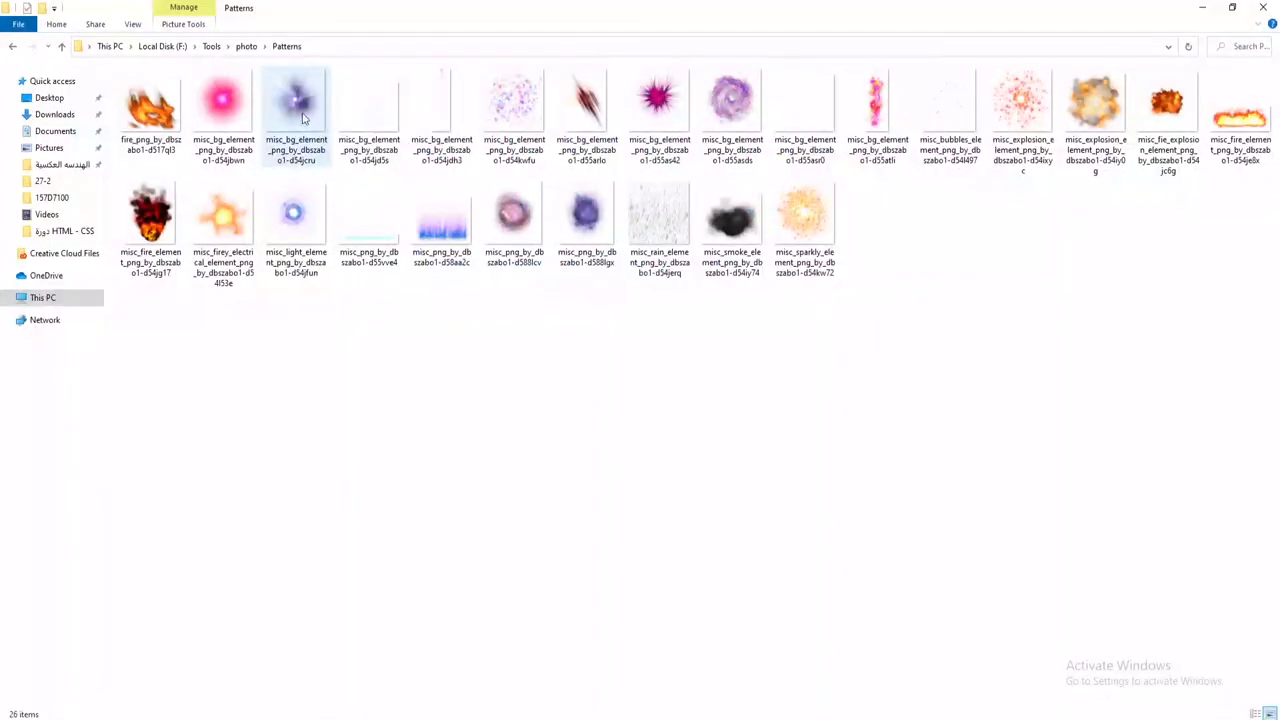
{"action": "left_click_drag", "start_coordinate": [296, 105], "coordinate": [472, 688]}
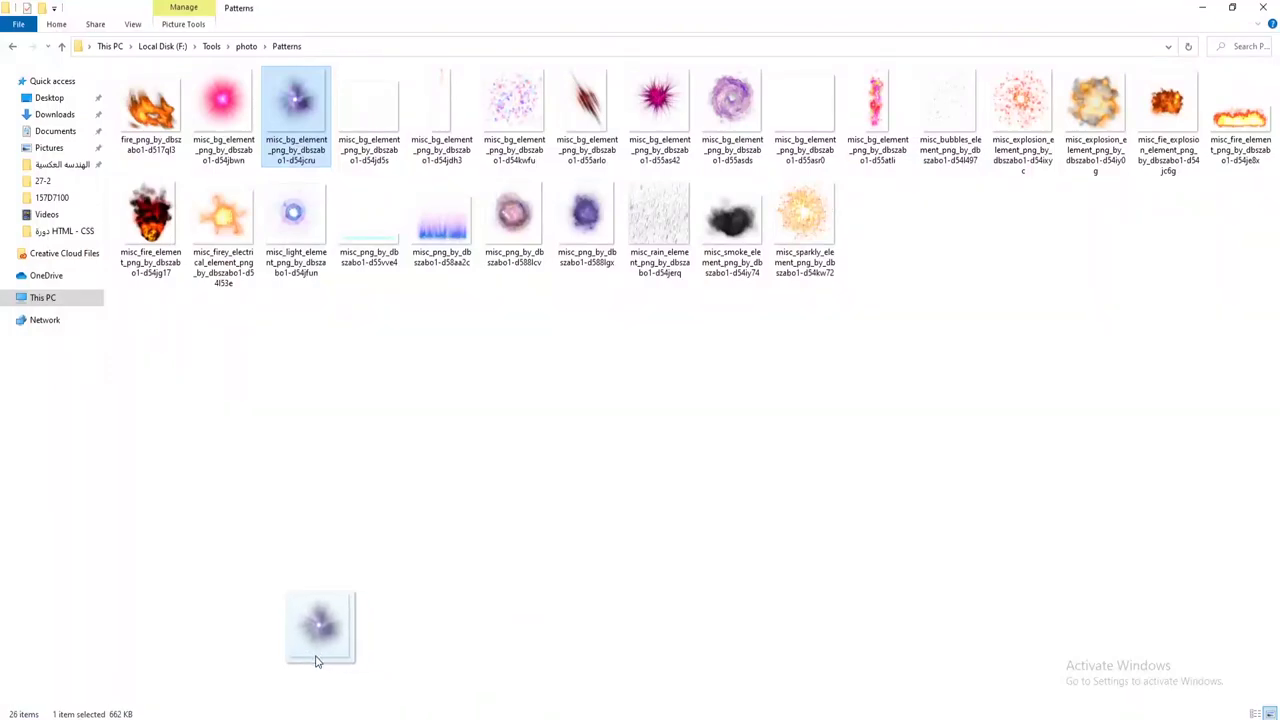
{"action": "left_click_drag", "start_coordinate": [472, 688], "coordinate": [488, 543]}
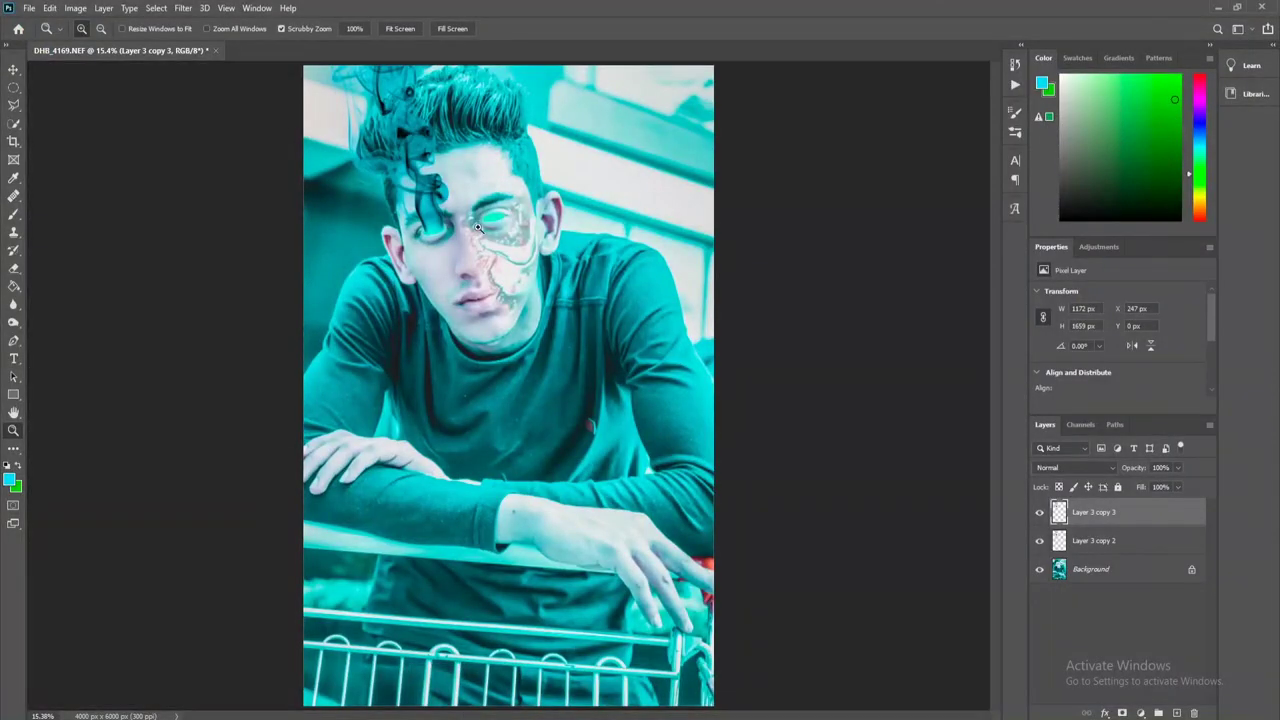
Place the purple flare image centred over the robot eye and commit it.
{"action": "left_click_drag", "start_coordinate": [532, 405], "coordinate": [512, 240]}
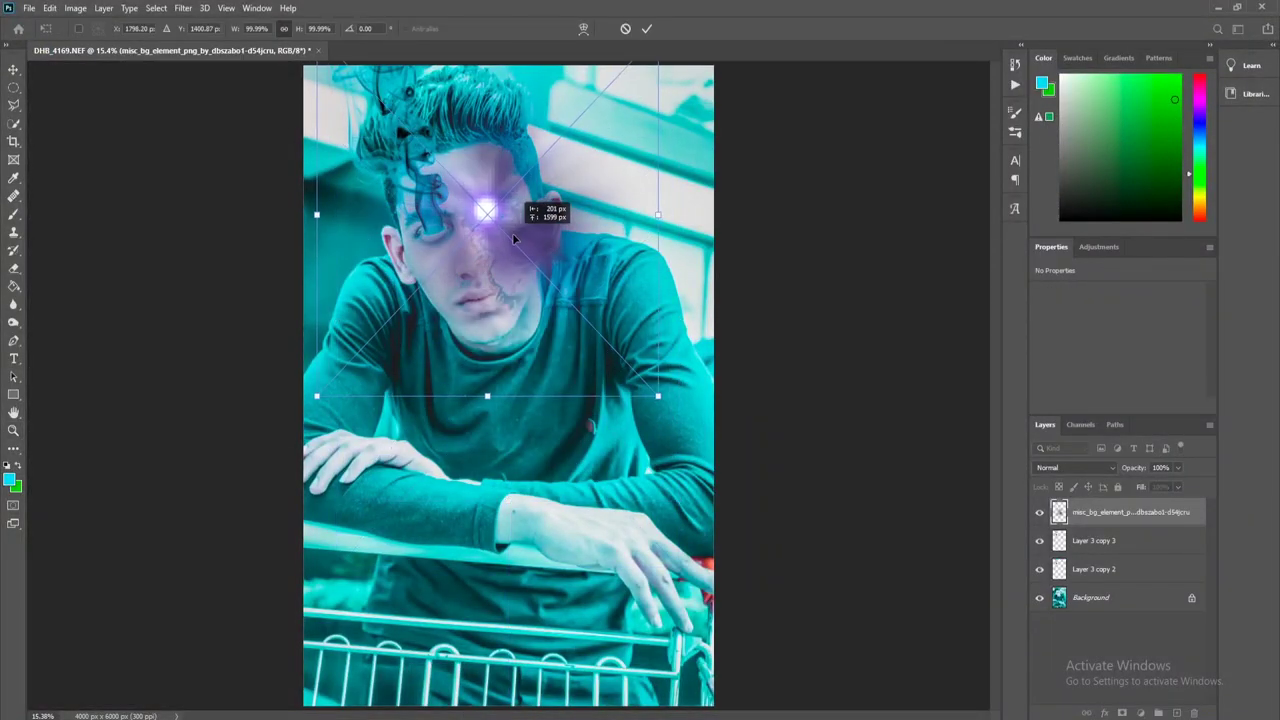
{"action": "key", "text": "Return"}
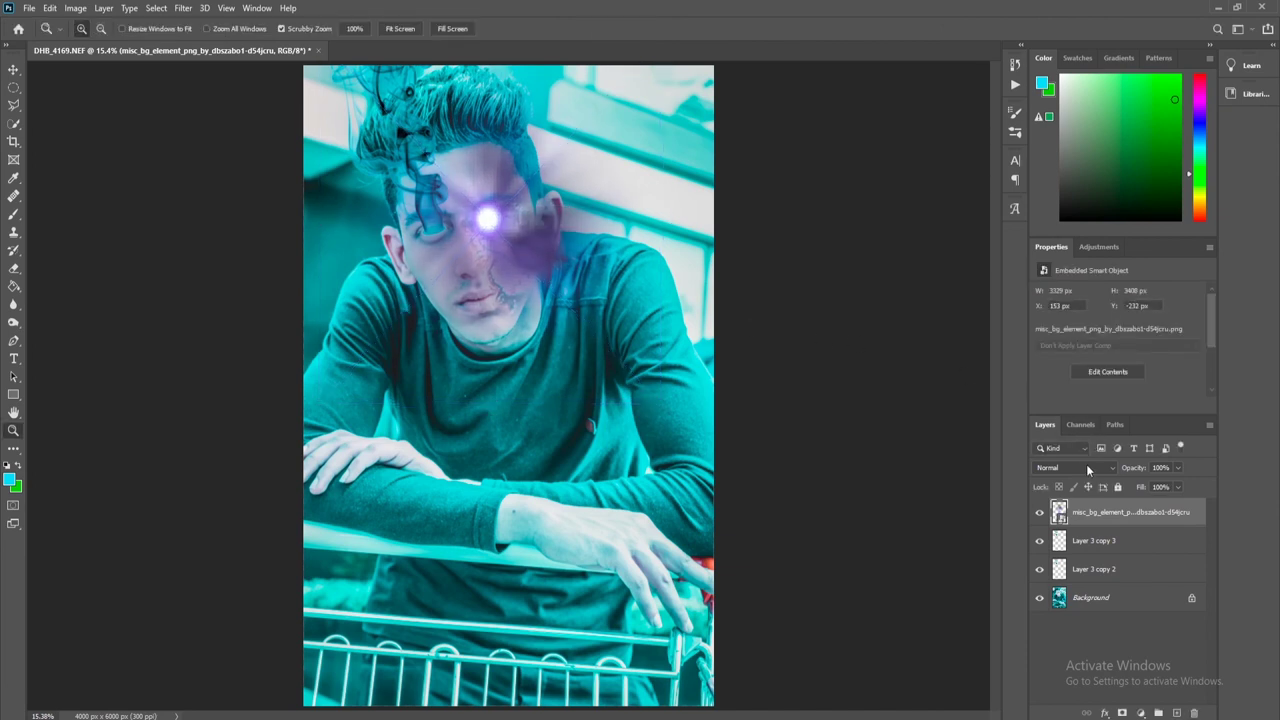
{"action": "left_click", "coordinate": [1087, 465]}
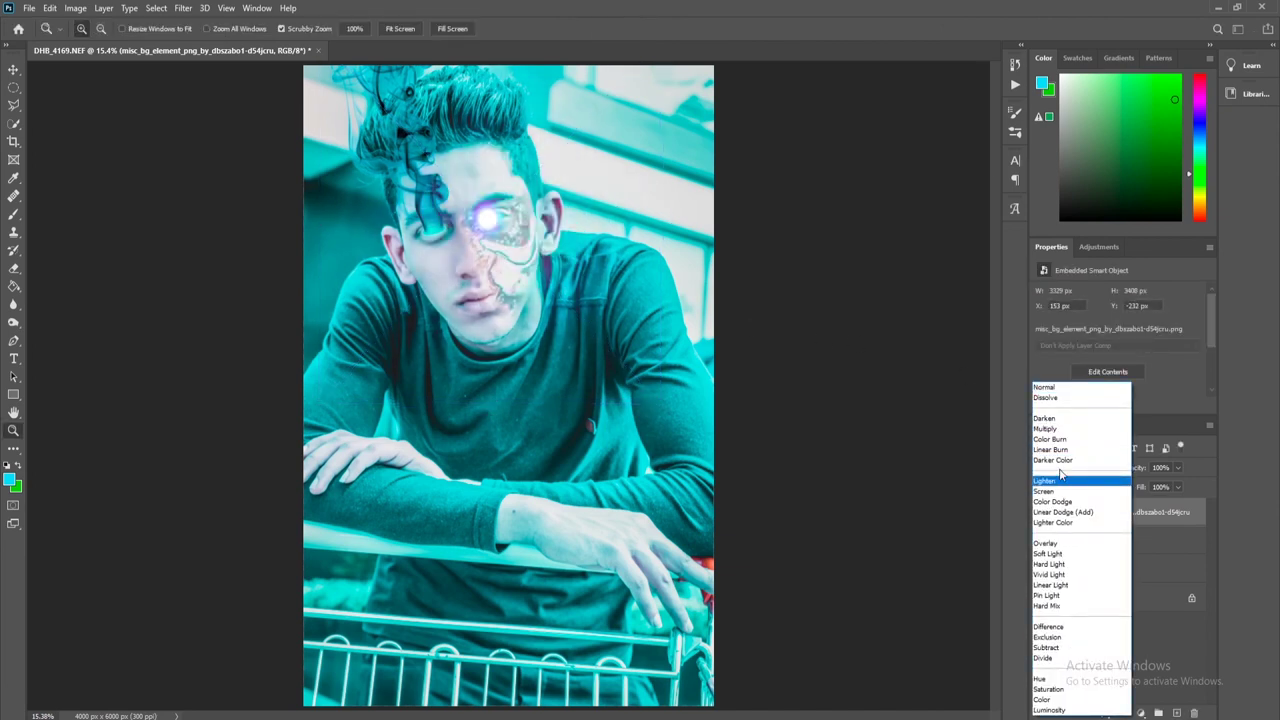